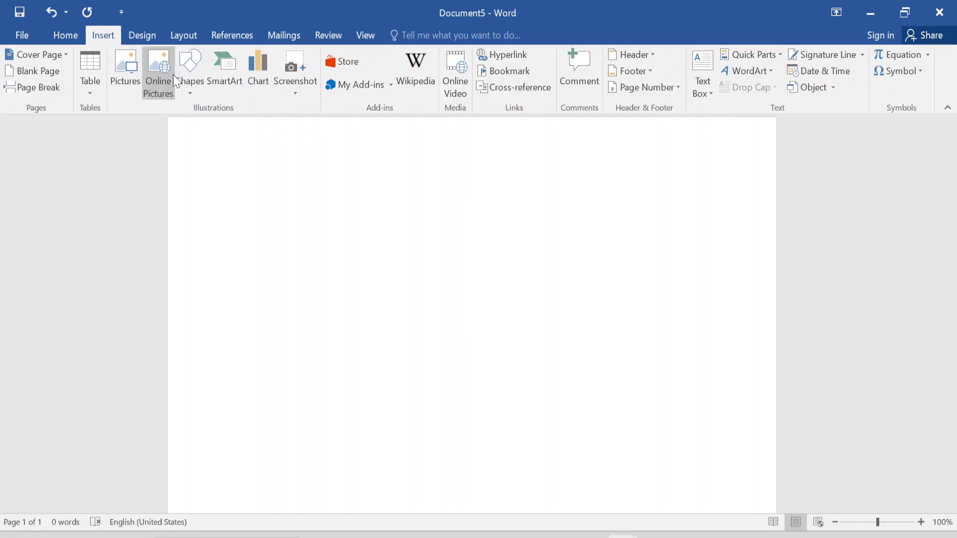
Step: Try to insert a chart into Document5
click(260, 78)
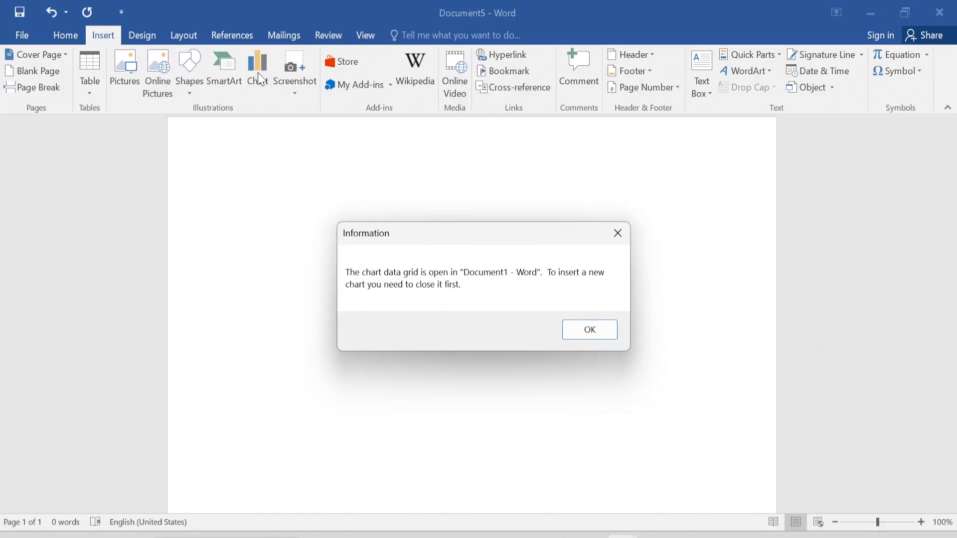
click(589, 333)
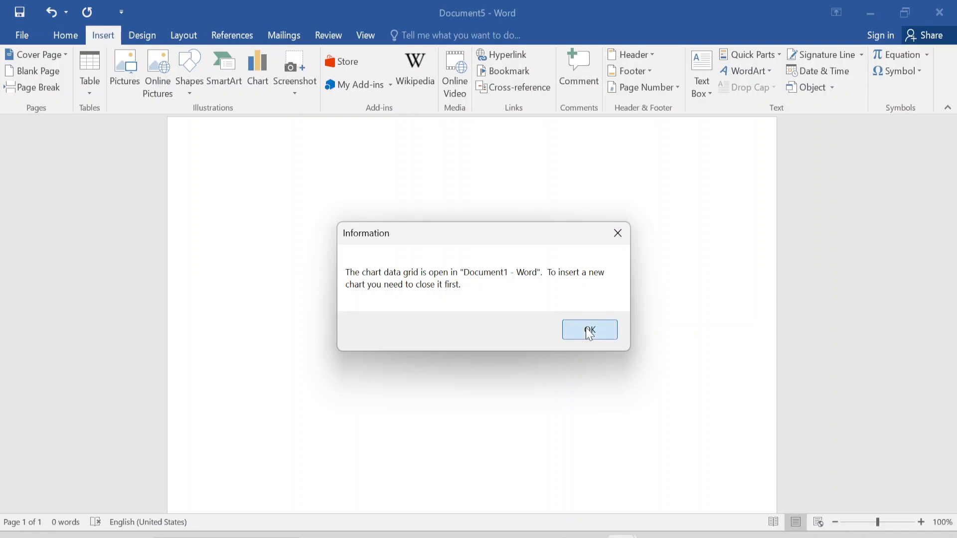
click(589, 333)
Step: Close the Document1 and WIKIPEDIA HISTORY.txt windows, leaving only Document5 open
mouse_move(621, 535)
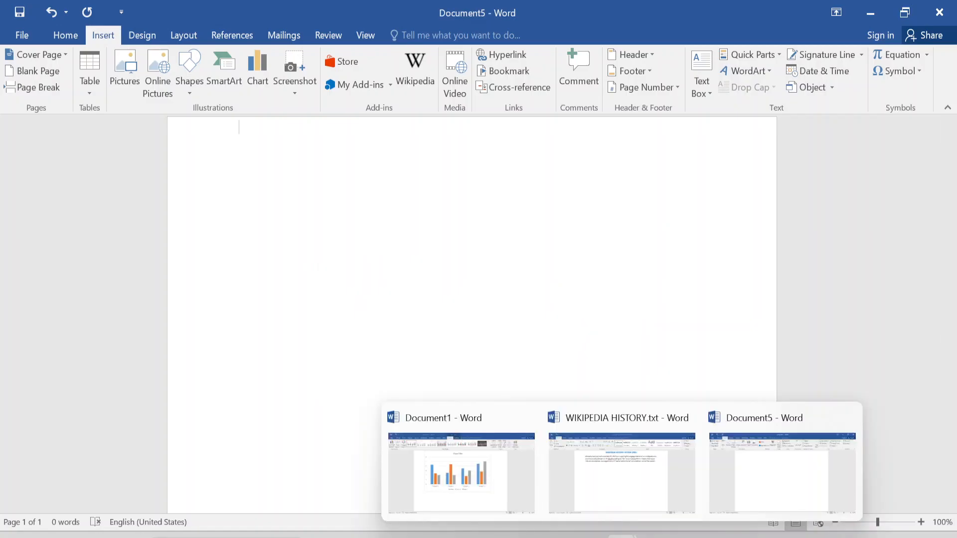
click(525, 421)
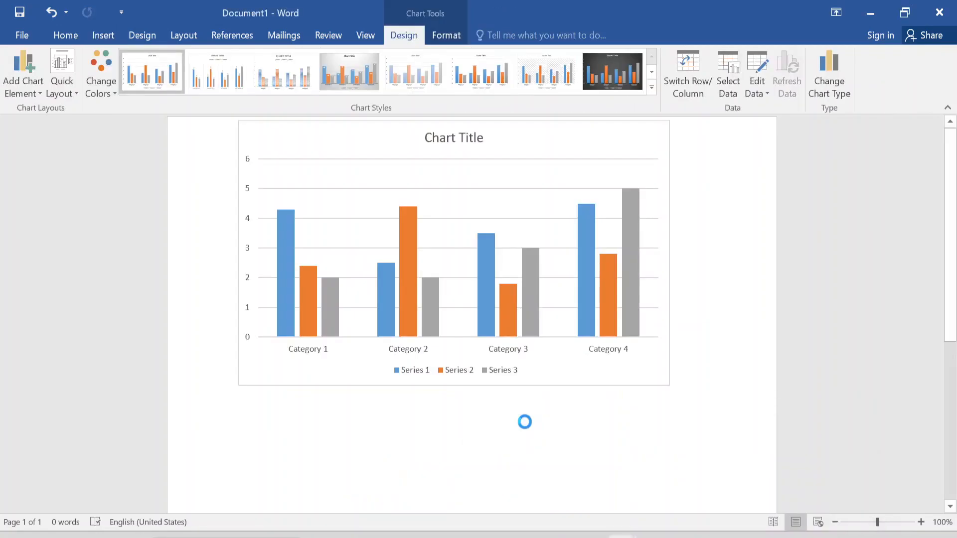
click(480, 302)
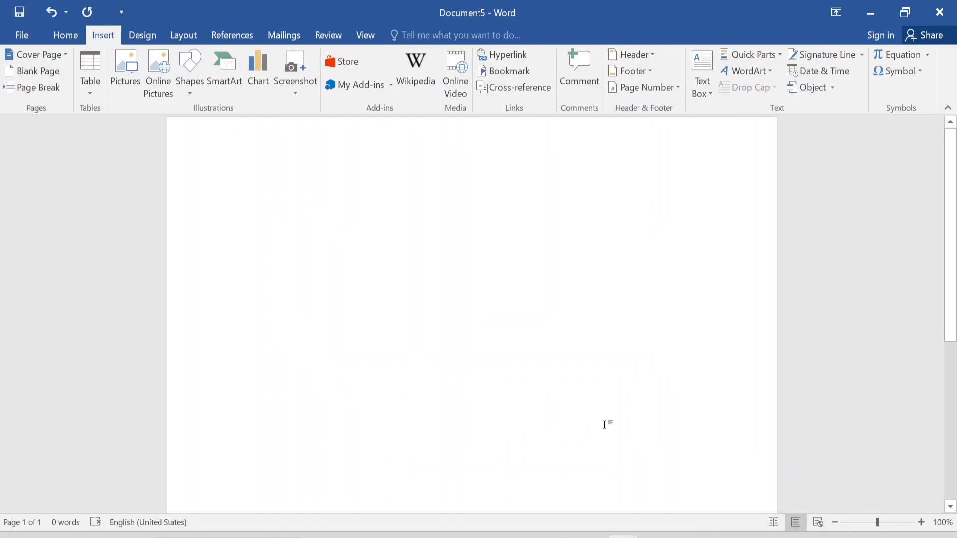
mouse_move(607, 531)
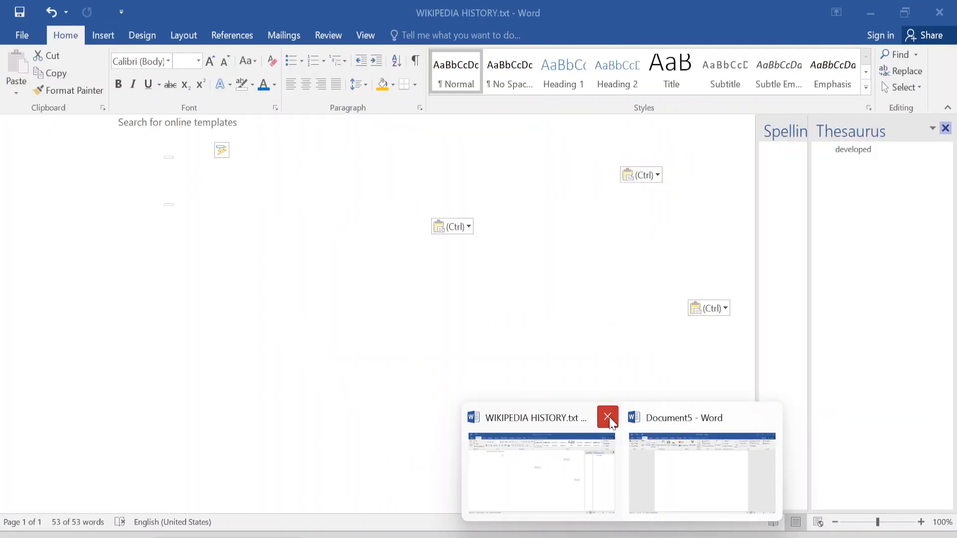
click(607, 417)
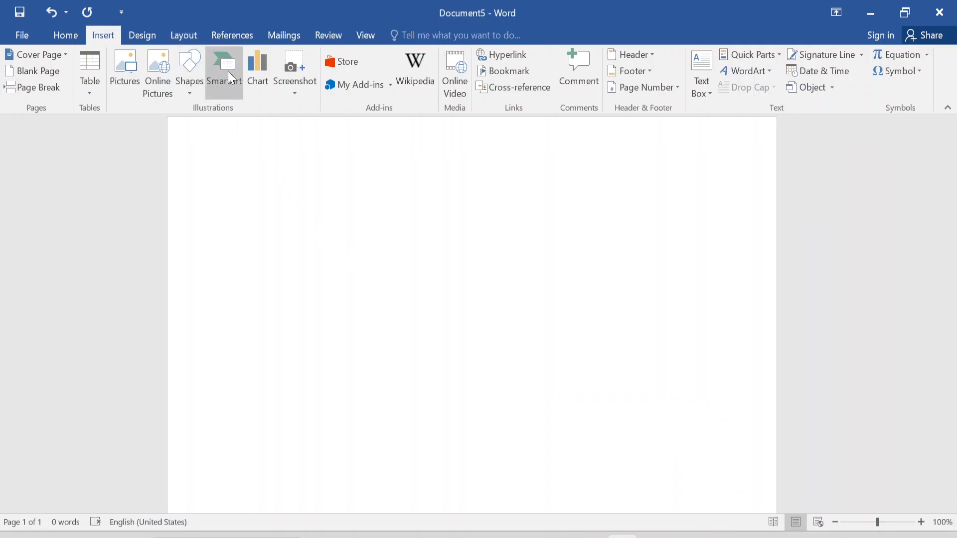
Step: Start inserting a chart and preview each available chart type in turn, from Line through Combo
click(258, 75)
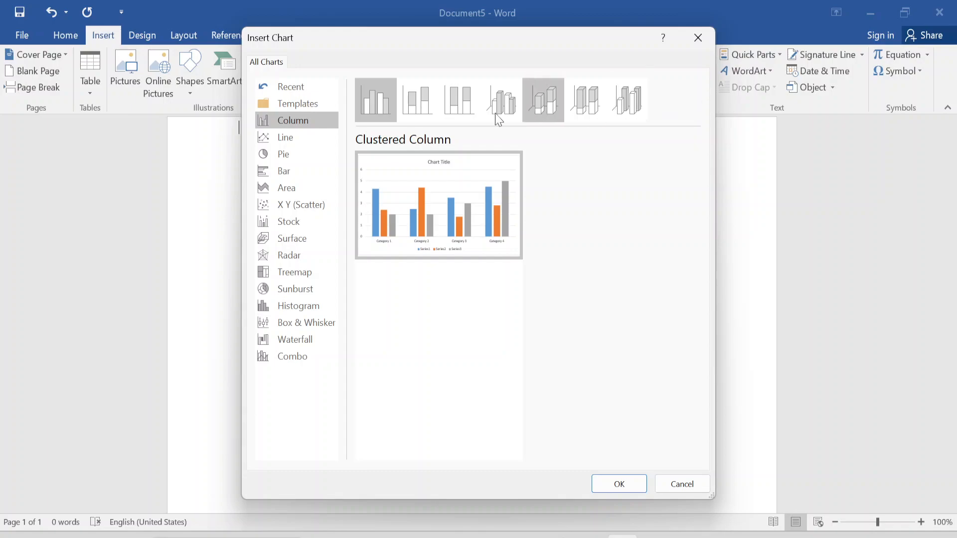
click(311, 139)
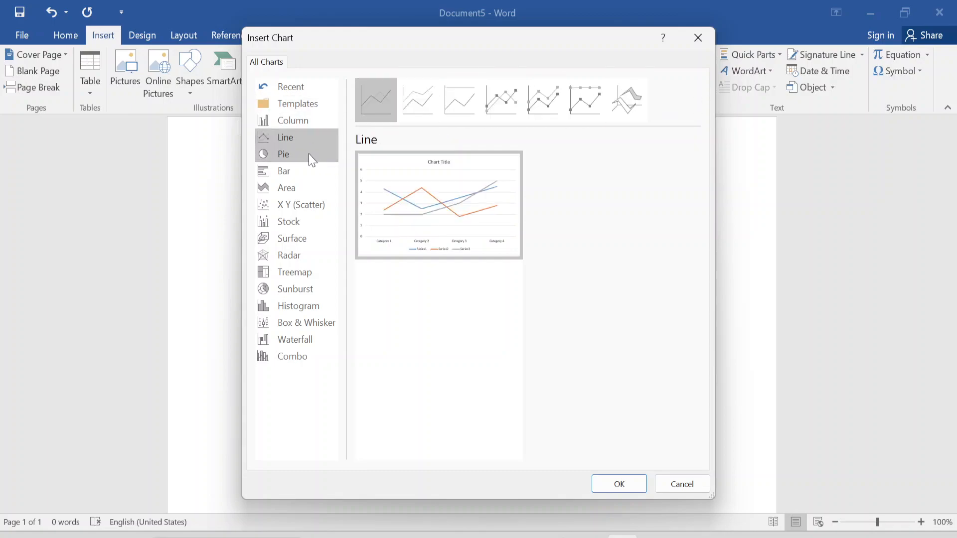
click(308, 156)
click(299, 175)
click(298, 188)
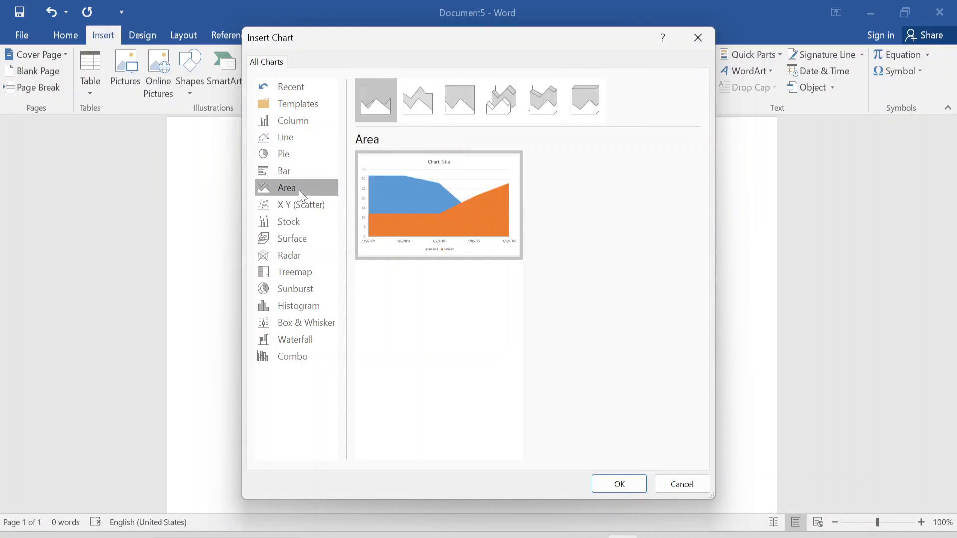
click(316, 209)
click(308, 222)
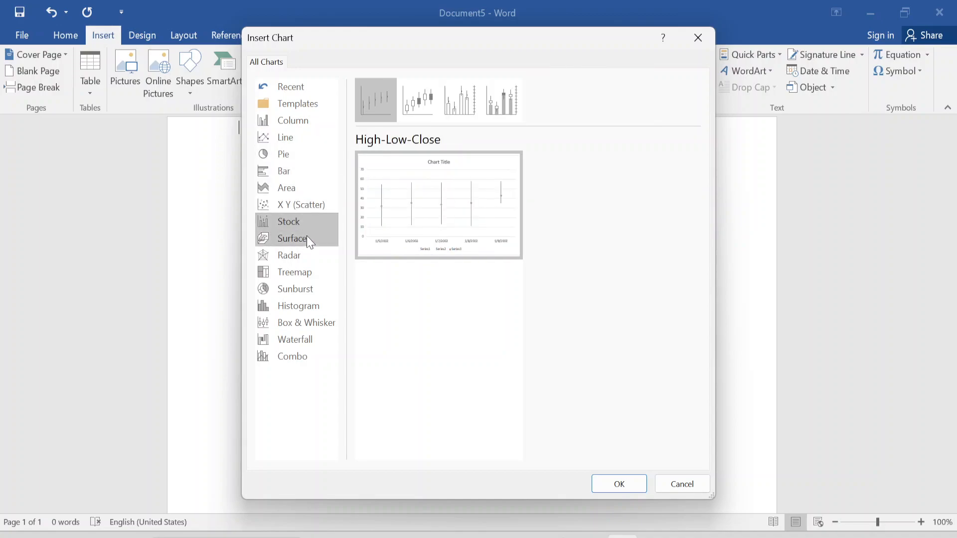
click(306, 237)
click(305, 256)
click(304, 273)
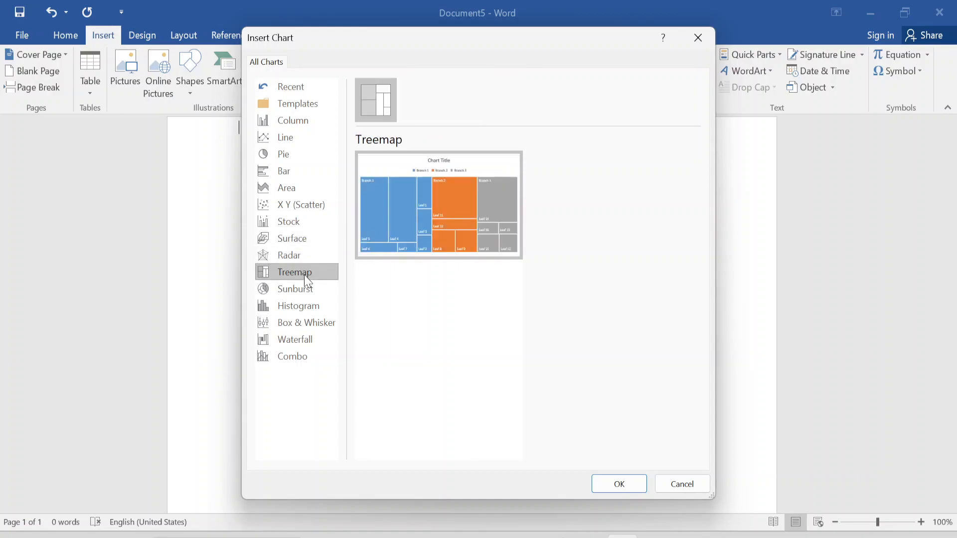
click(308, 292)
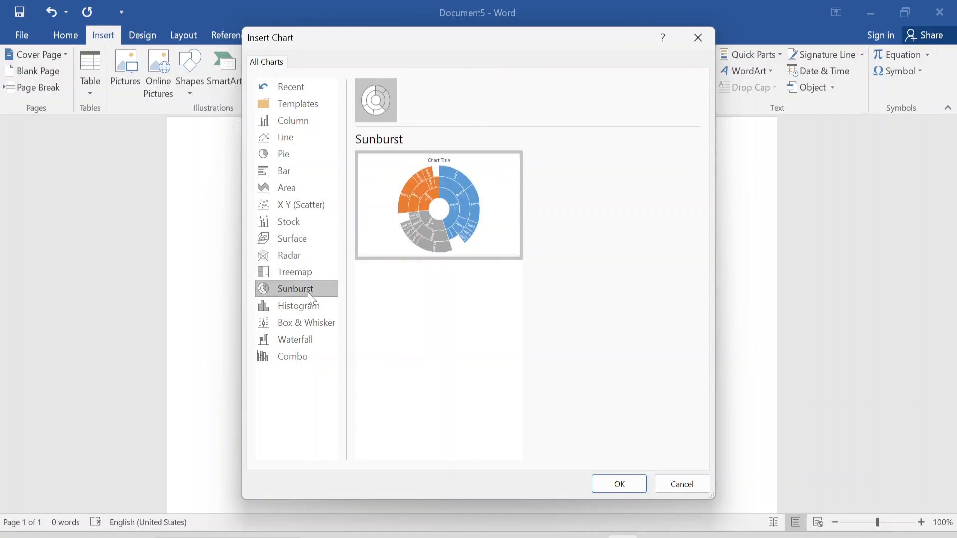
click(309, 308)
click(309, 323)
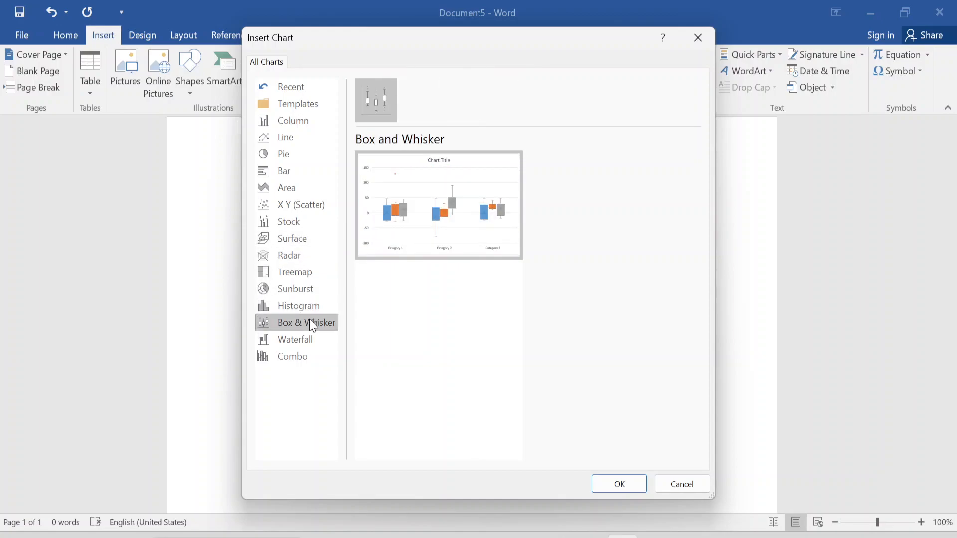
click(309, 340)
click(306, 356)
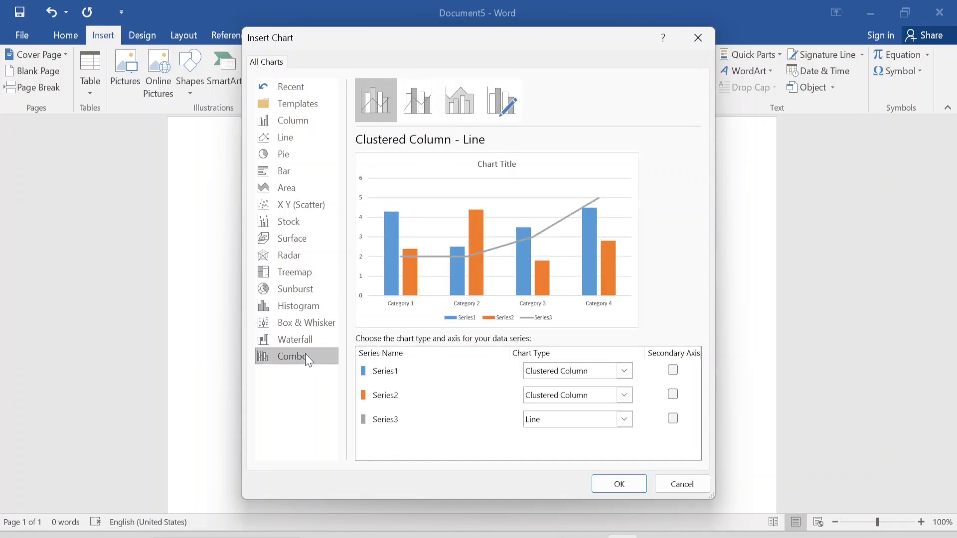
Step: Review the Histogram, Sunburst, Treemap, Radar and Surface chart previews again
click(307, 310)
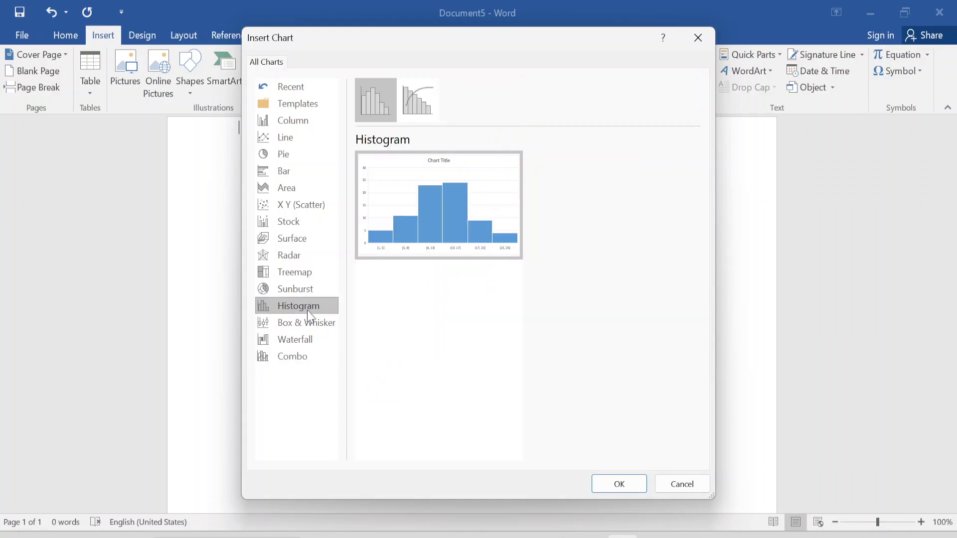
click(302, 289)
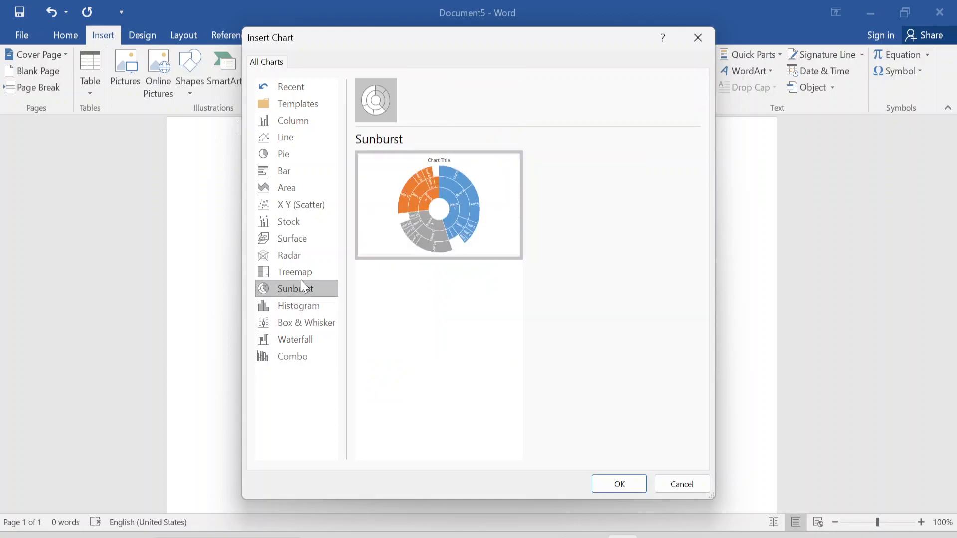
mouse_move(366, 222)
click(282, 307)
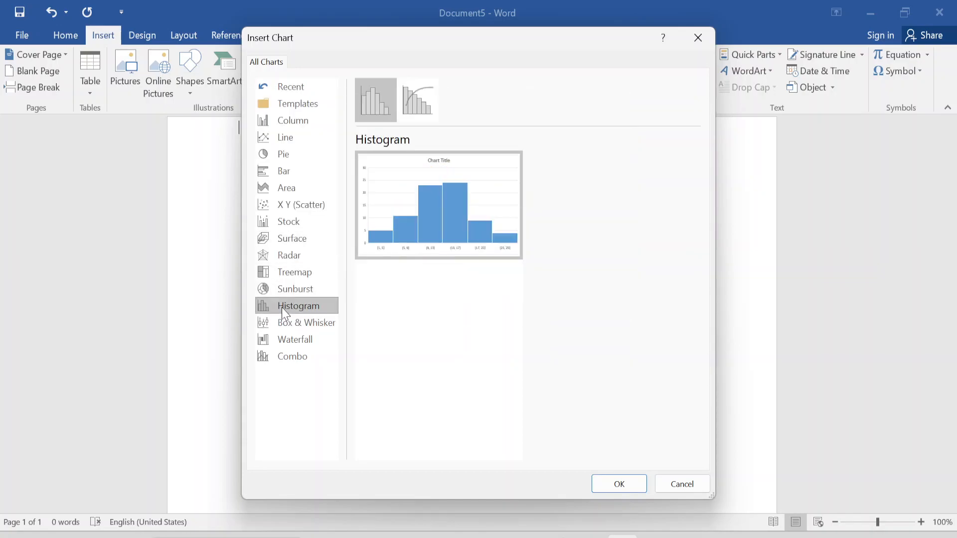
click(308, 283)
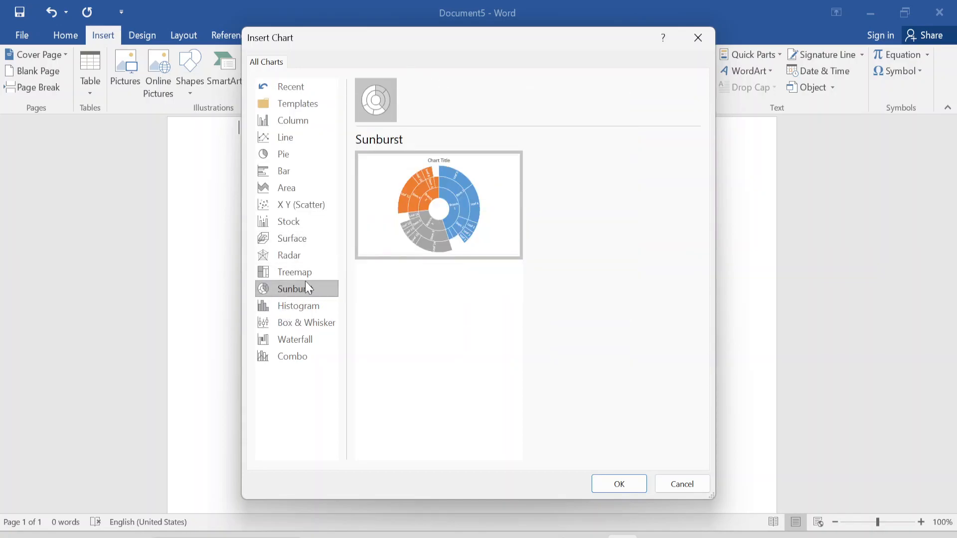
click(299, 273)
click(299, 256)
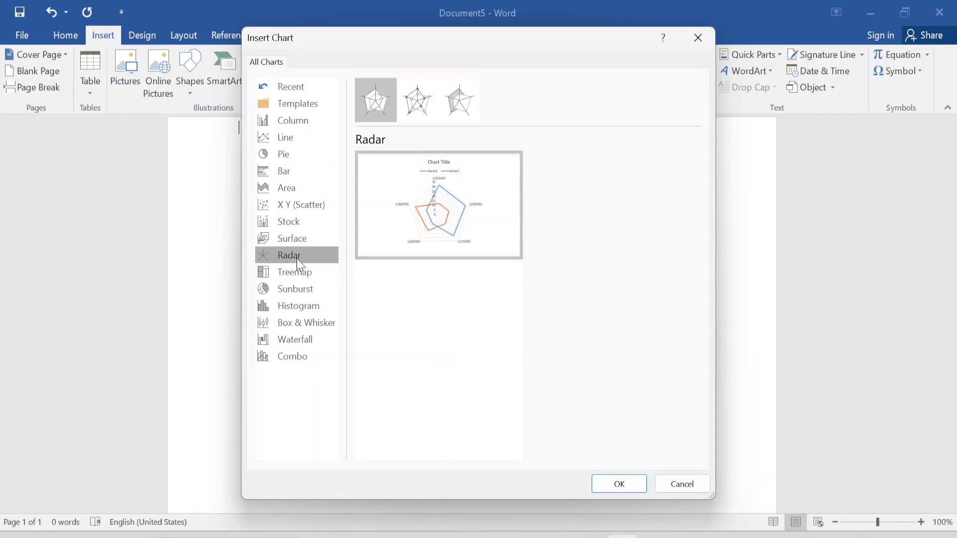
click(296, 241)
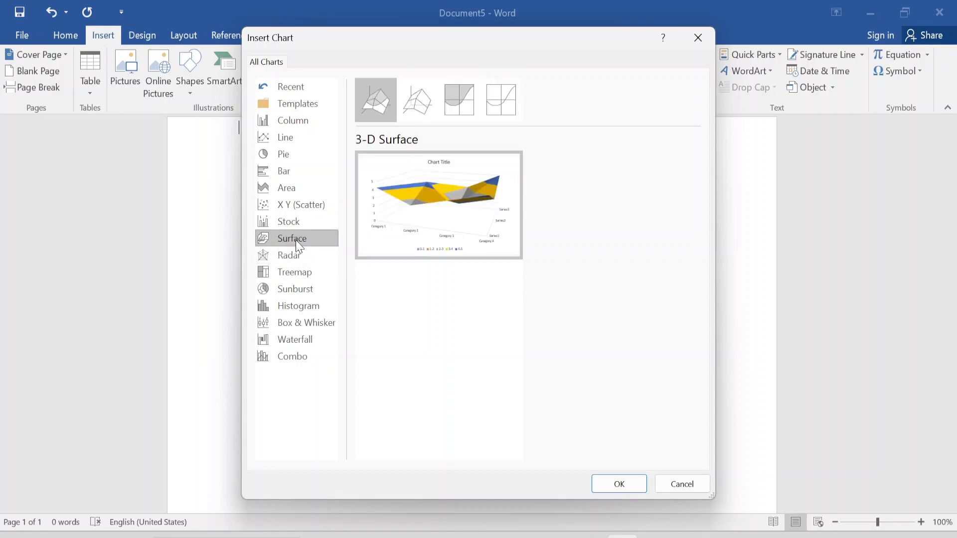
Step: Insert a Clustered Column chart and enlarge its data sheet window so all four category rows are visible
click(297, 142)
click(293, 118)
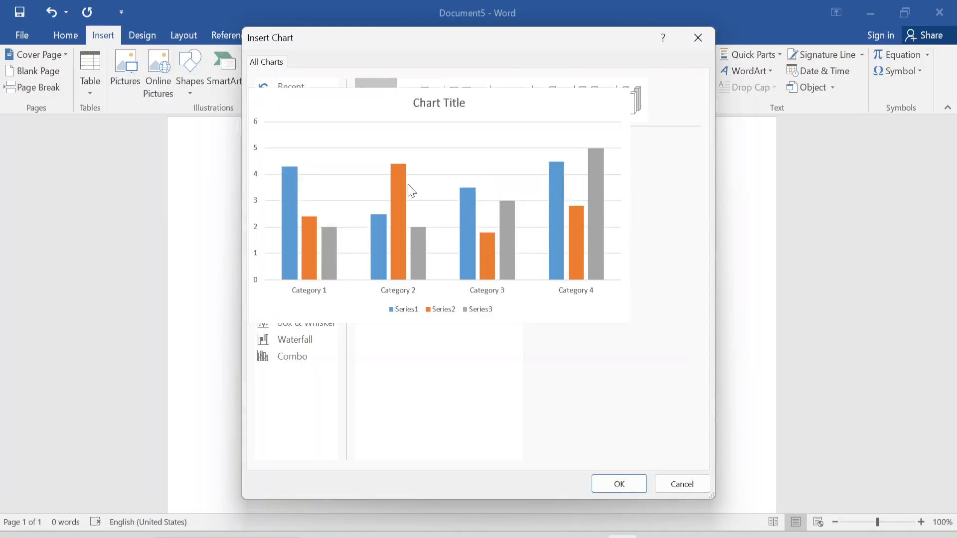
click(616, 487)
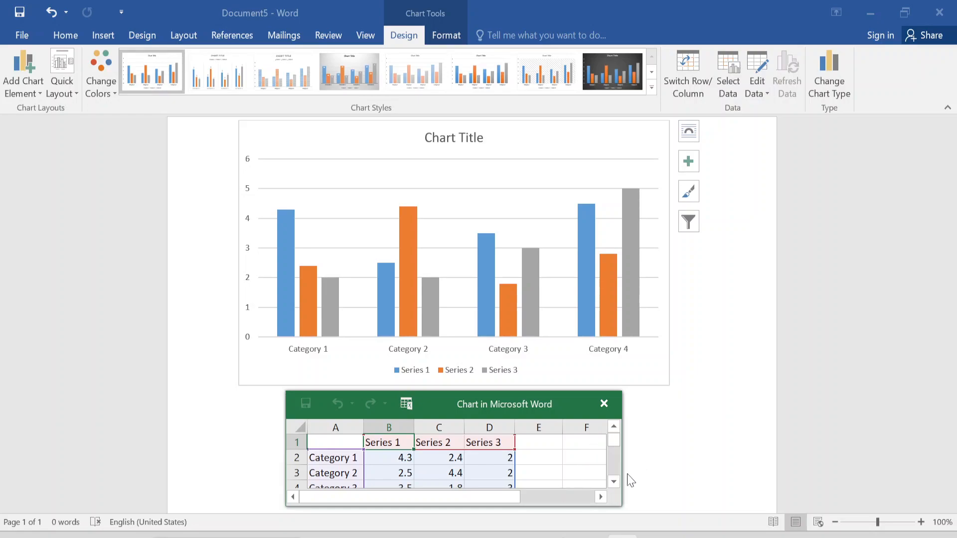
drag(622, 470, 730, 469)
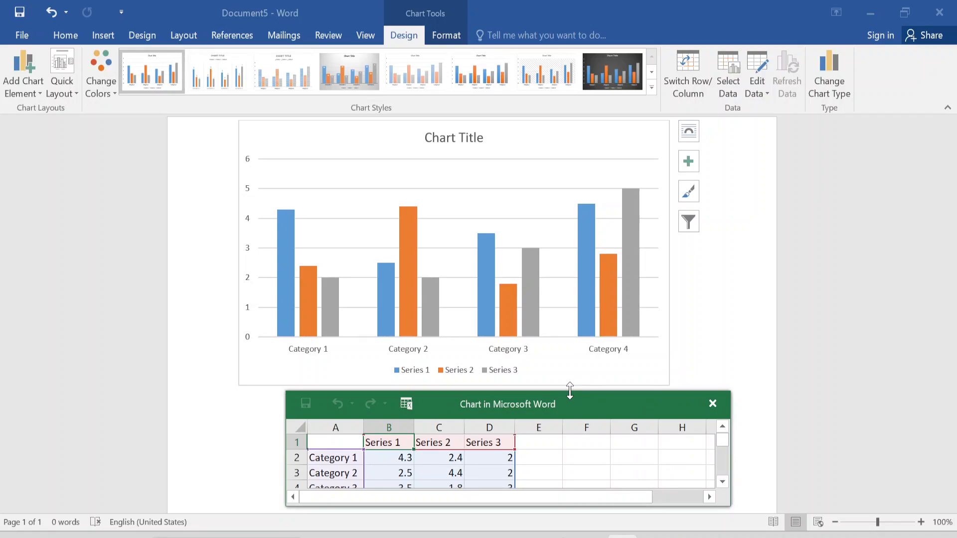
drag(569, 391, 570, 341)
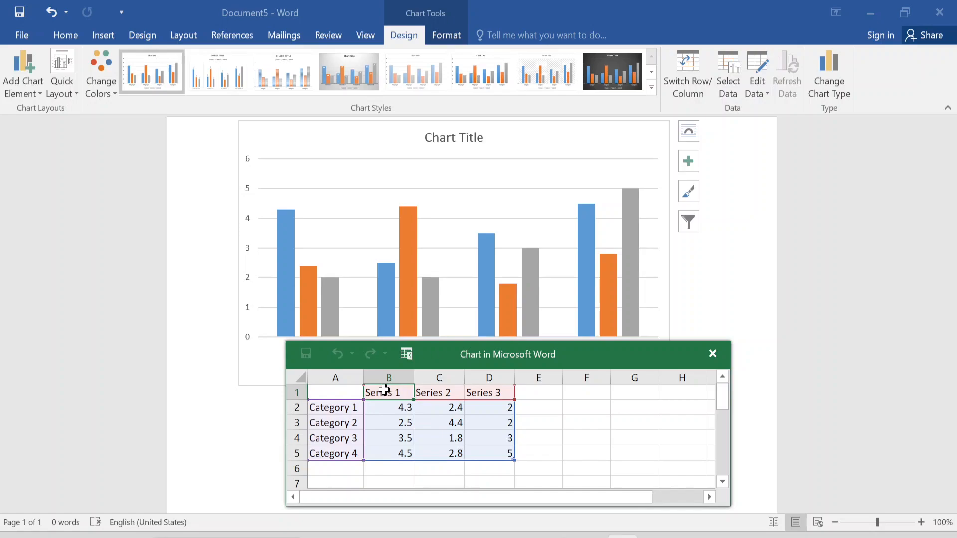
Step: Rename the three series headers in cells B1 to D1 as MATH, ENGLISH and LANGUAGE
text(MATH)
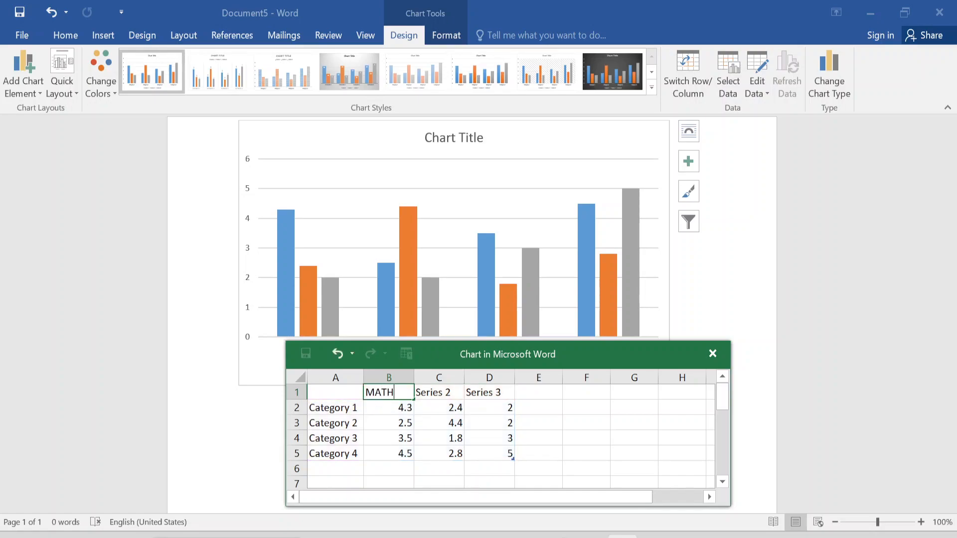
key(Tab)
text(ENGLISH)
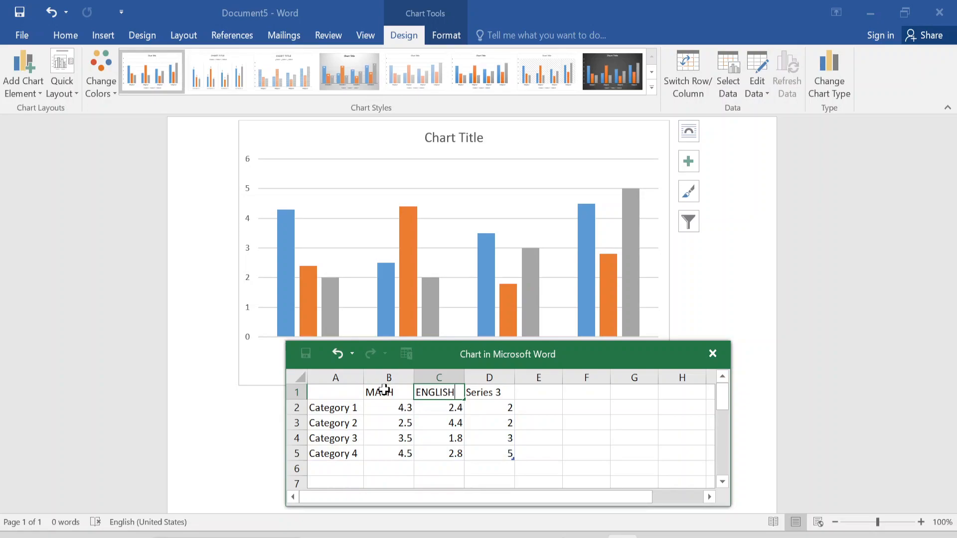
key(Tab)
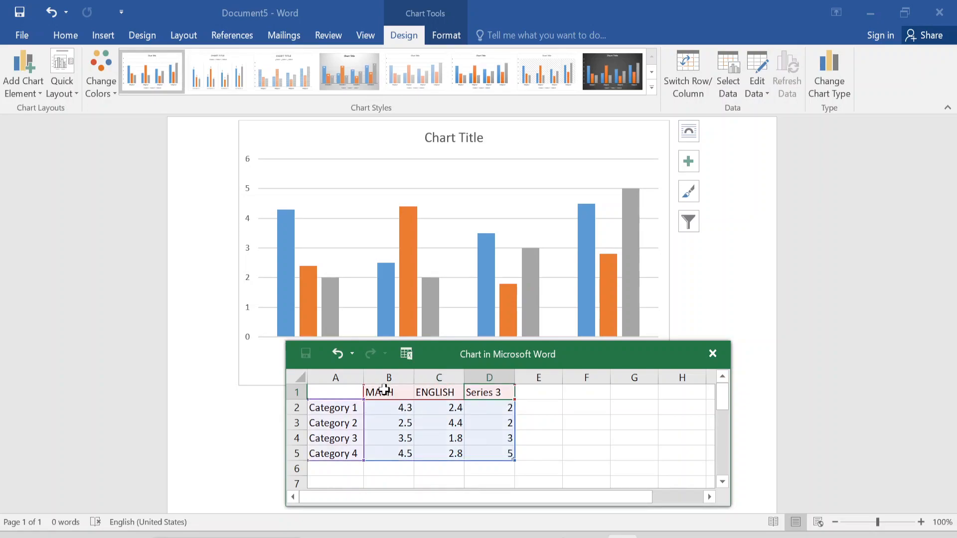
text(S)
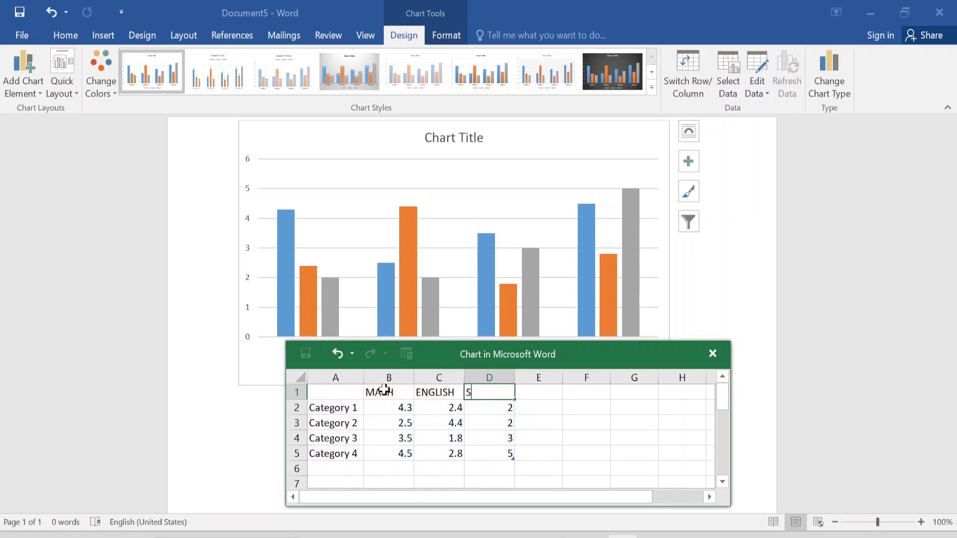
key(BackSpace)
text(P)
key(BackSpace)
text(OTHER)
key(BackSpace)
key(BackSpace)
key(BackSpace)
key(BackSpace)
key(BackSpace)
text(LANGUAGE)
click(347, 422)
Step: Replace the four category labels in cells A2 to A5 with the students' names
click(332, 408)
text(RAM)
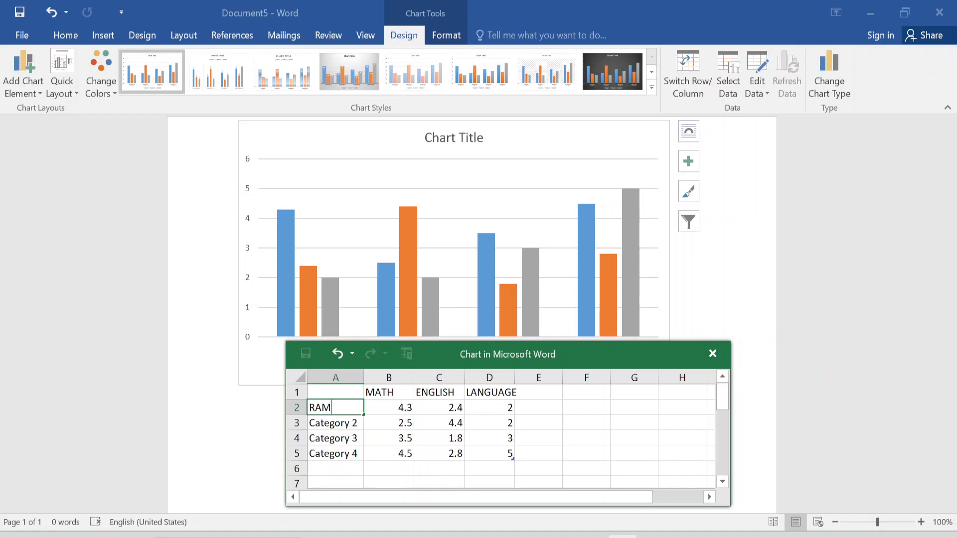
key(Return)
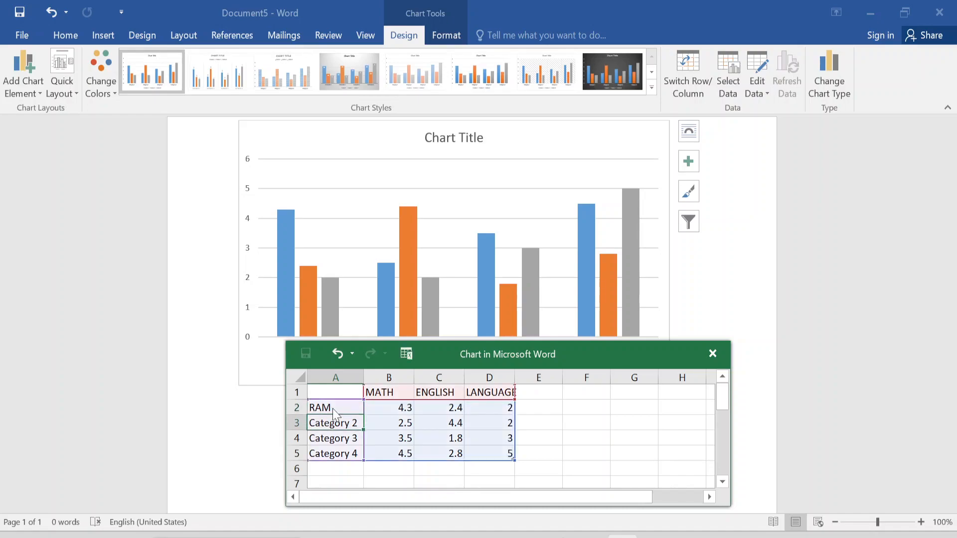
text(KR)
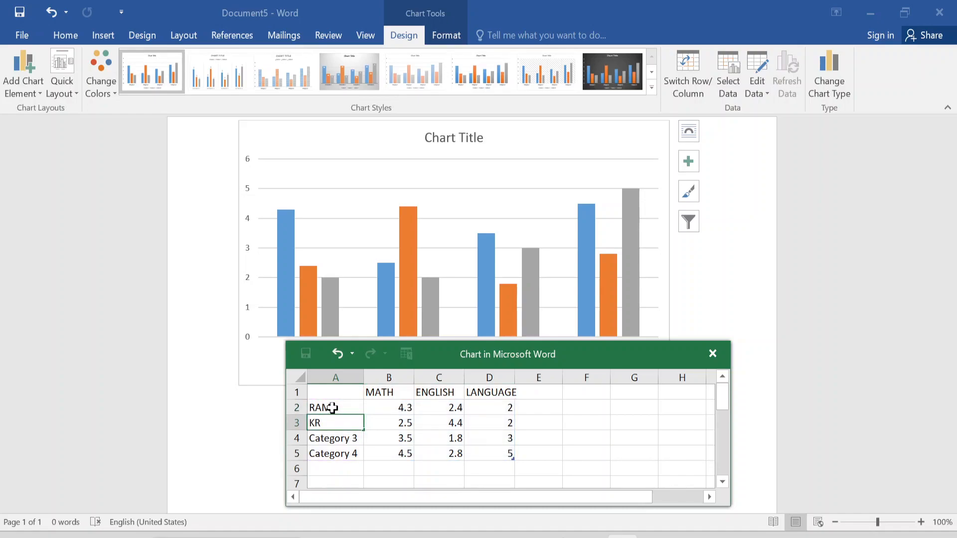
text(ISHNA)
key(Return)
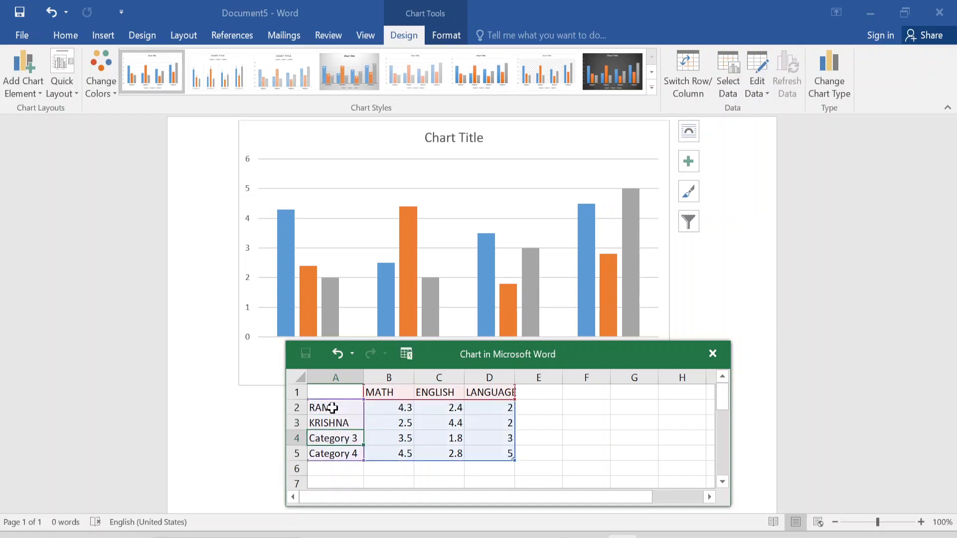
text(MOHAMMED)
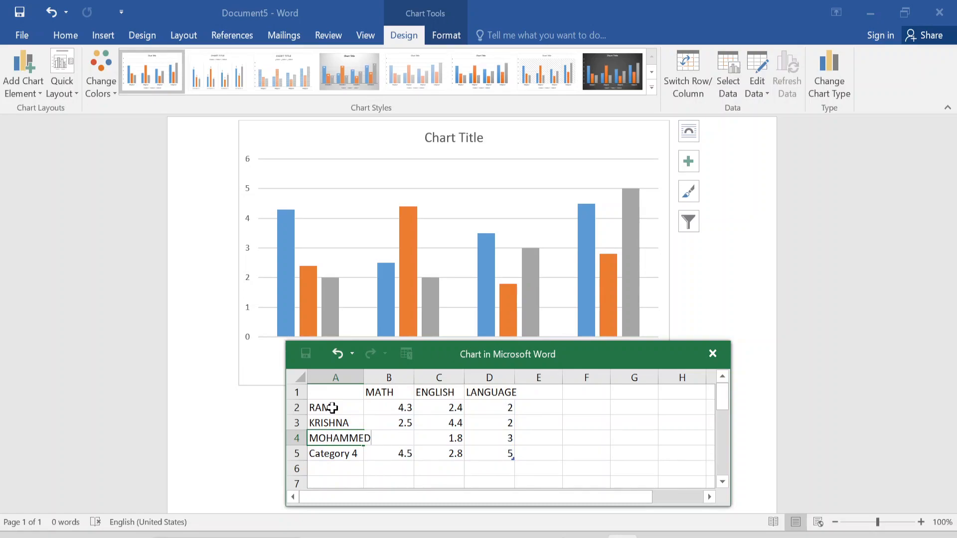
key(Return)
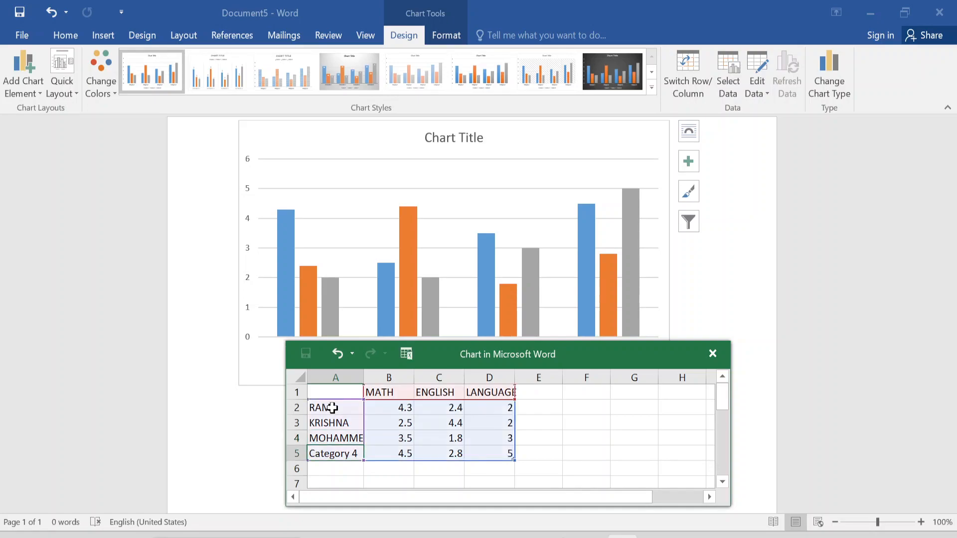
text(RAHIM)
key(Return)
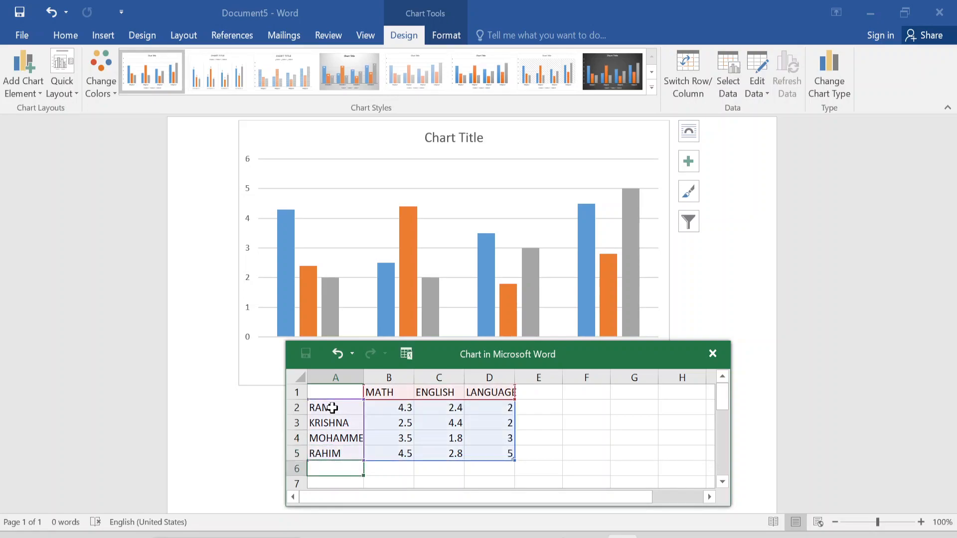
Step: Close the chart's data sheet and select the whole chart in the document
click(740, 311)
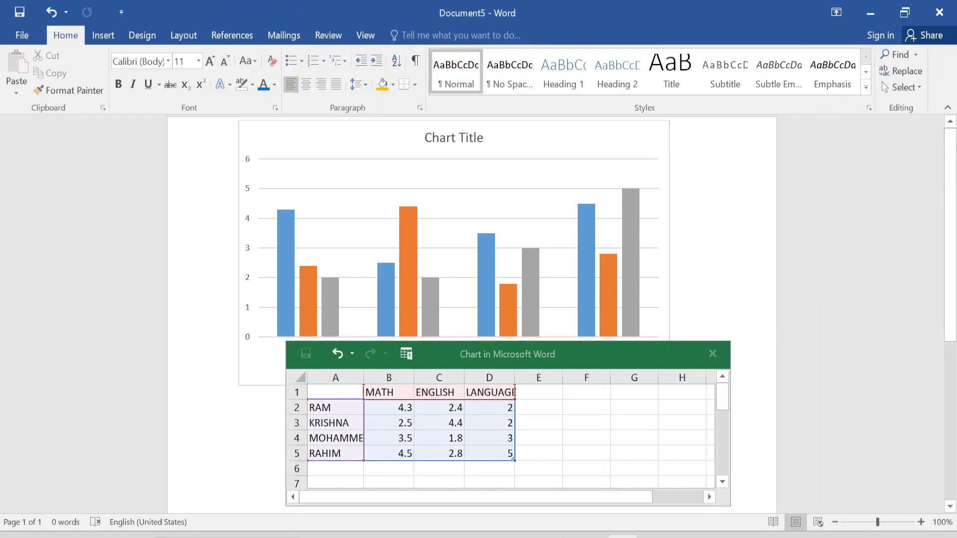
double_click(670, 363)
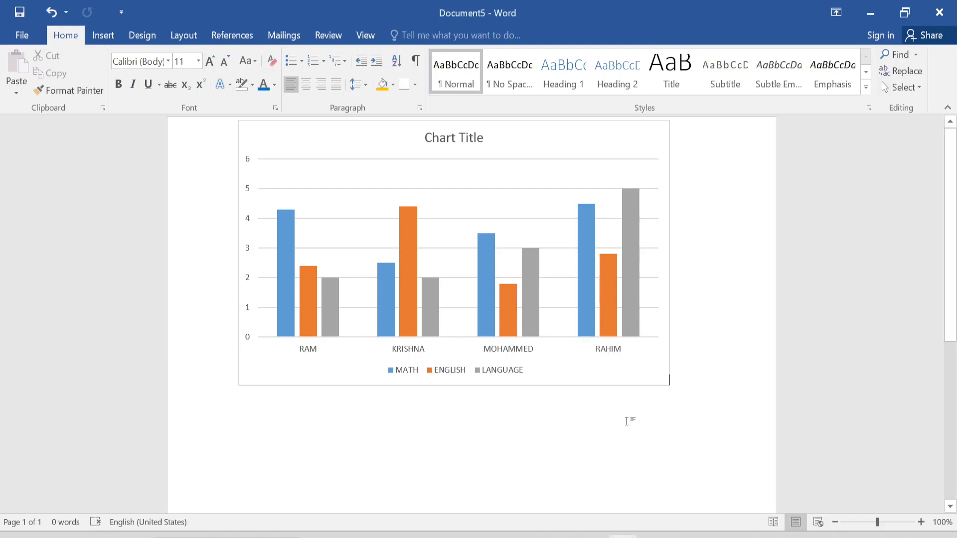
key(BackSpace)
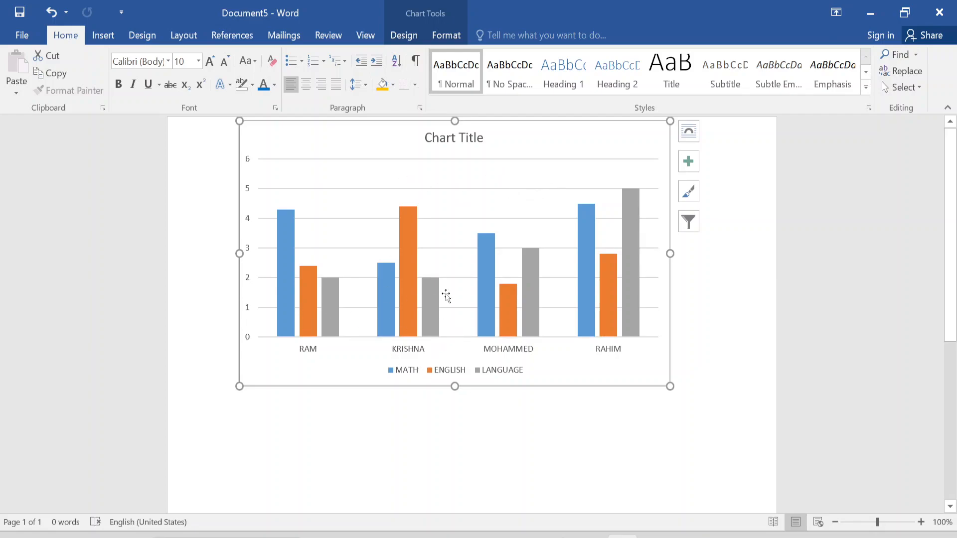
Step: Examine the MATH and ENGLISH columns and open the formatting options for the fourth student's MATH column
click(286, 254)
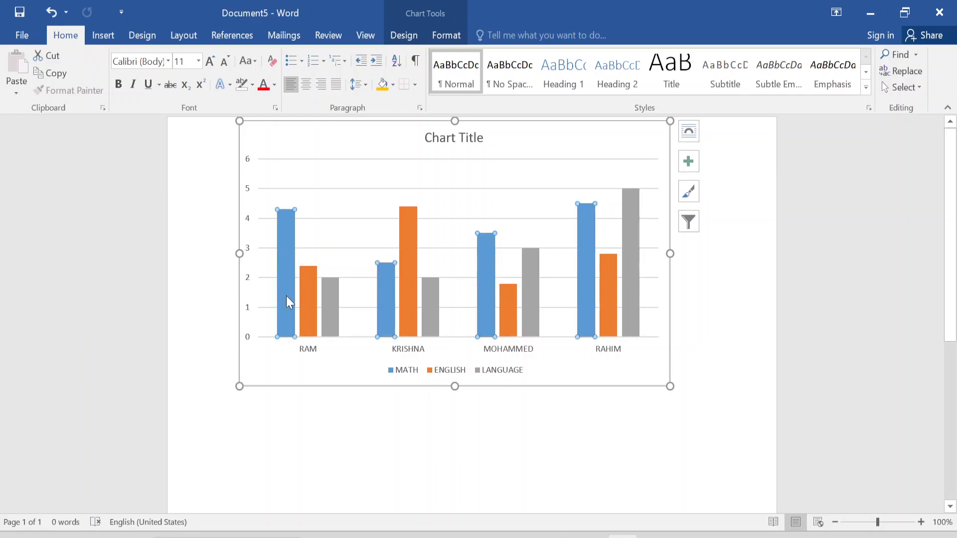
mouse_move(409, 255)
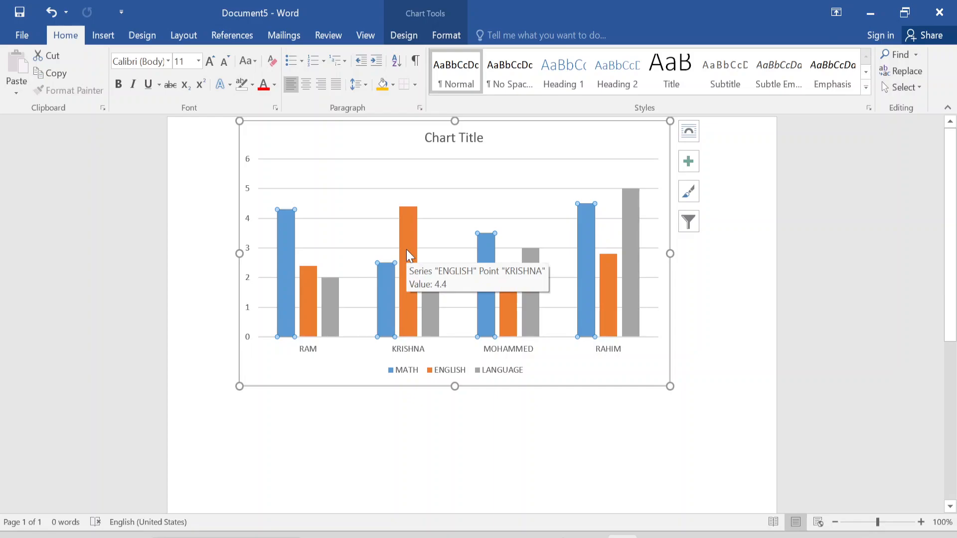
double_click(588, 293)
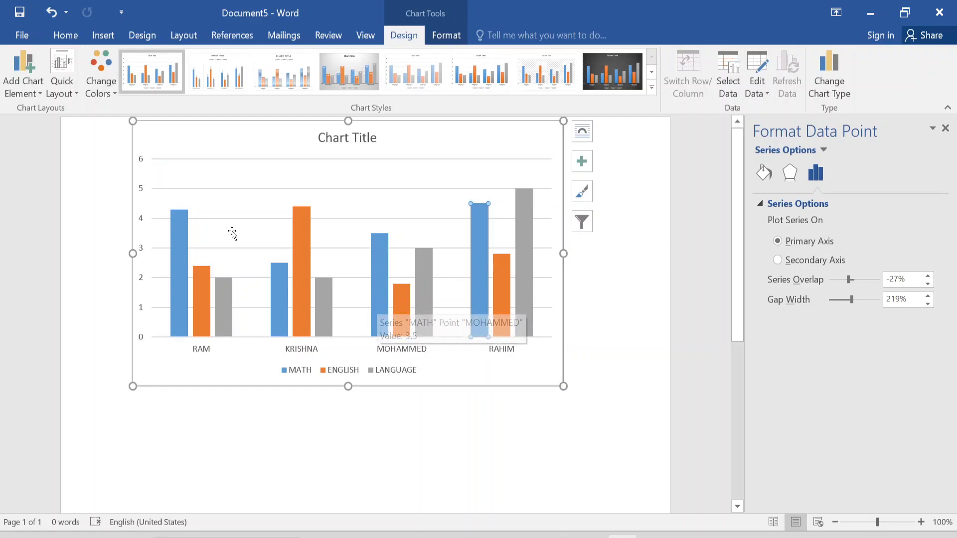
Step: Try to open the chart's data for editing in Excel
right_click(202, 260)
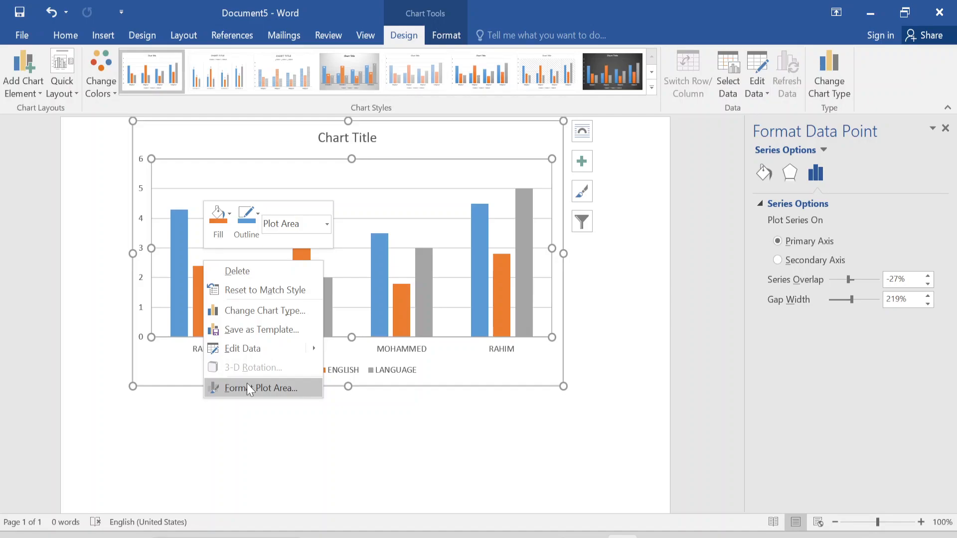
mouse_move(273, 349)
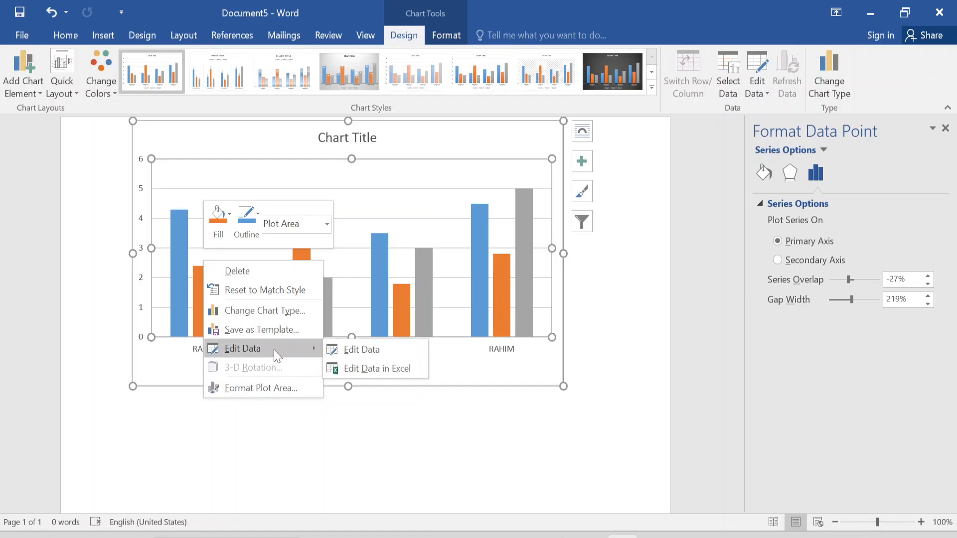
click(385, 369)
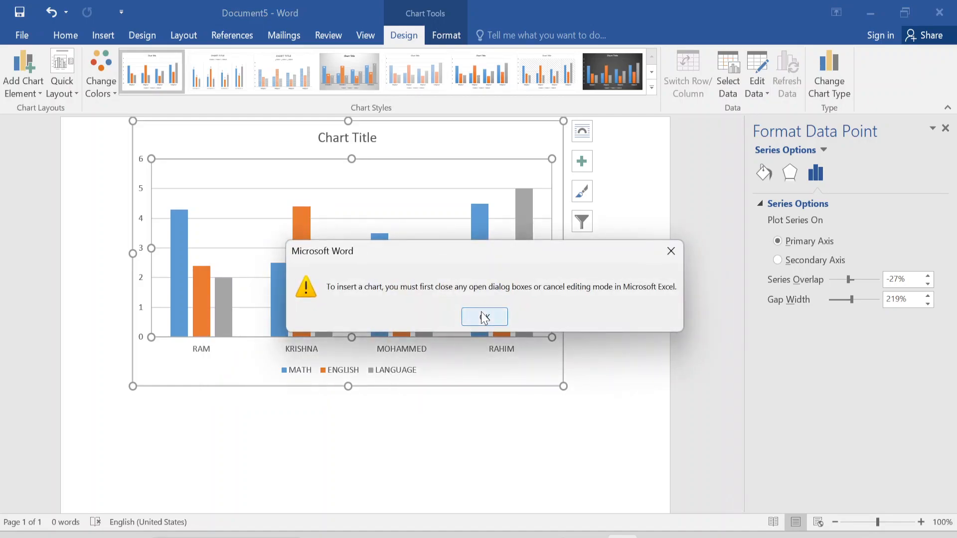
click(483, 316)
Step: Open the chart's data sheet for editing and enlarge its window so all four student rows are visible
right_click(300, 315)
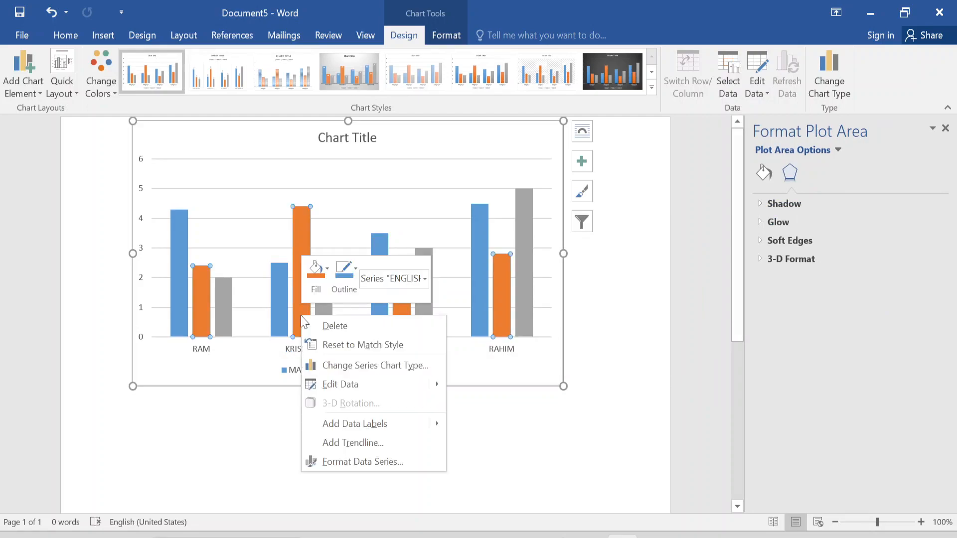
mouse_move(395, 385)
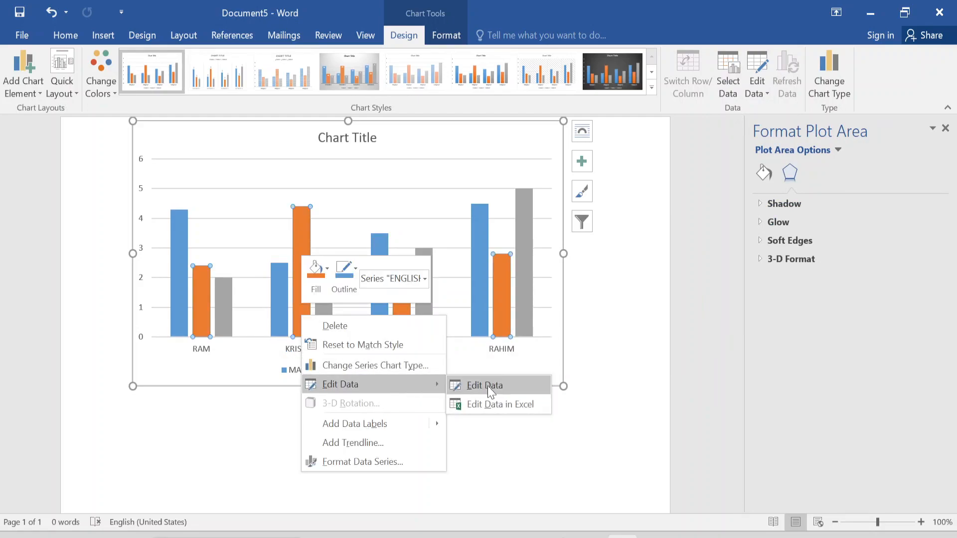
click(487, 386)
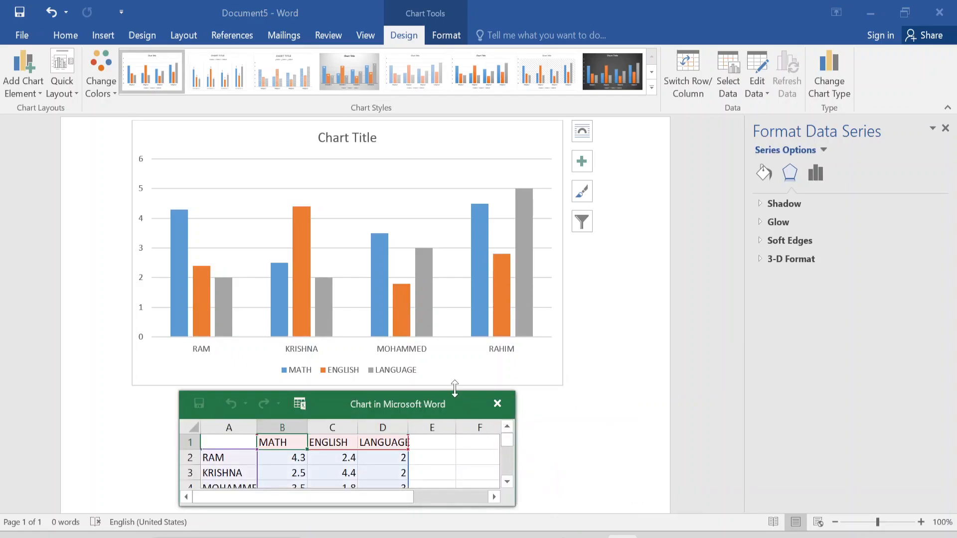
drag(455, 391, 452, 263)
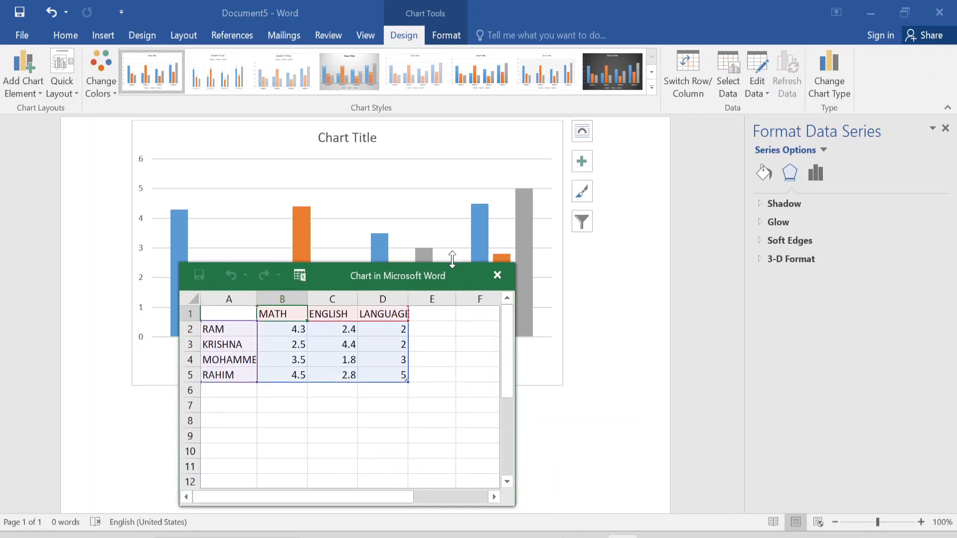
Step: Enter the MATH marks 50, 60 and 70 for the first three students in cells B2 to B4
click(279, 328)
key(Delete)
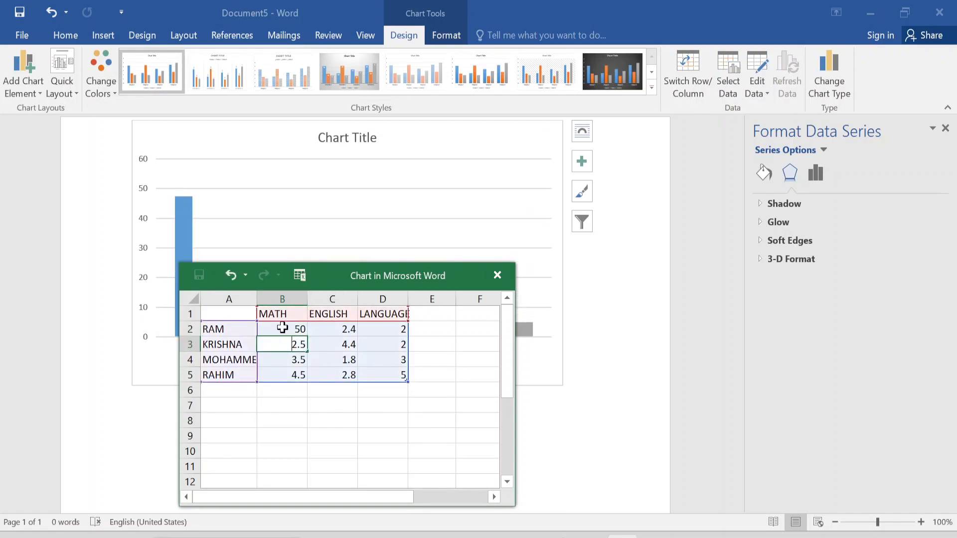
text(60)
key(Return)
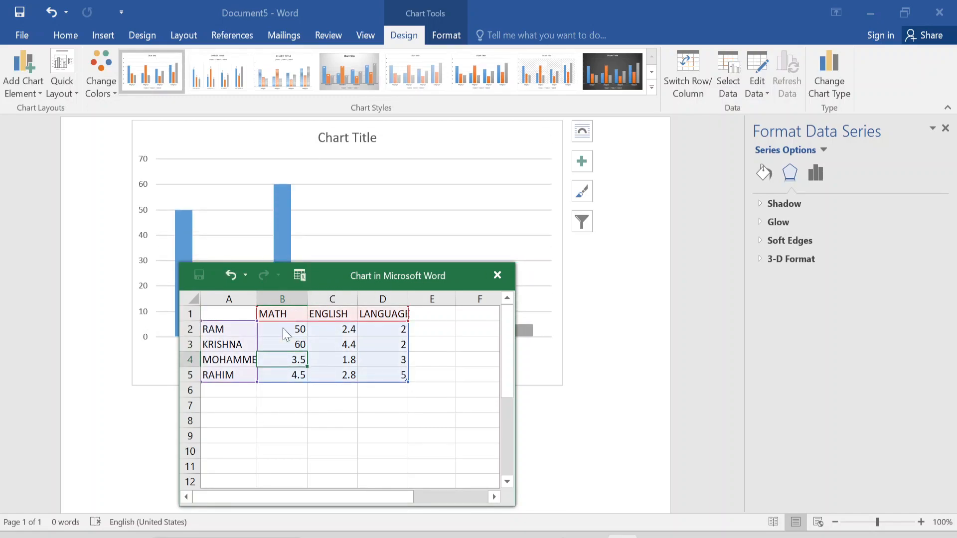
text(70)
key(Return)
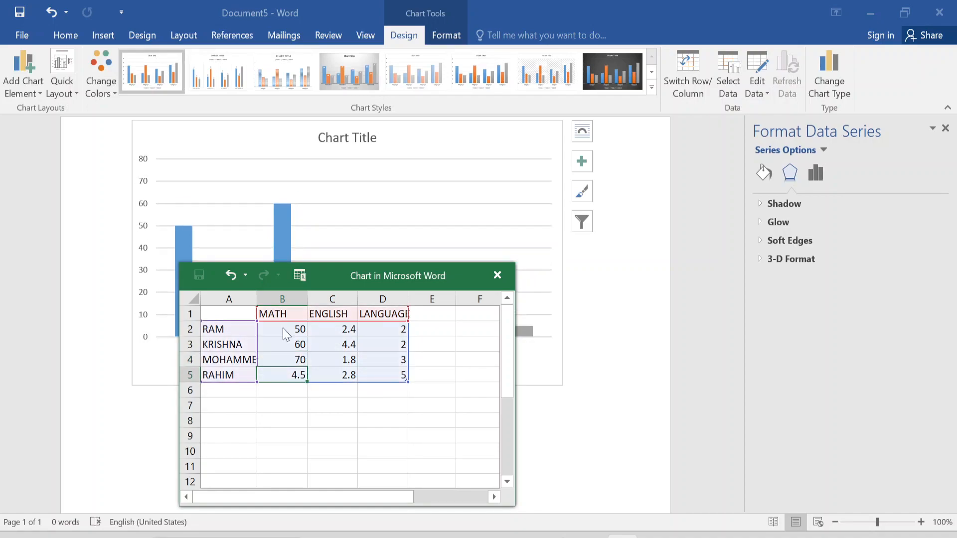
Step: Enter the ENGLISH marks 80, 45 and 60 for the first three students in cells C2 to C4
key(Up)
key(Right)
key(Up)
key(Up)
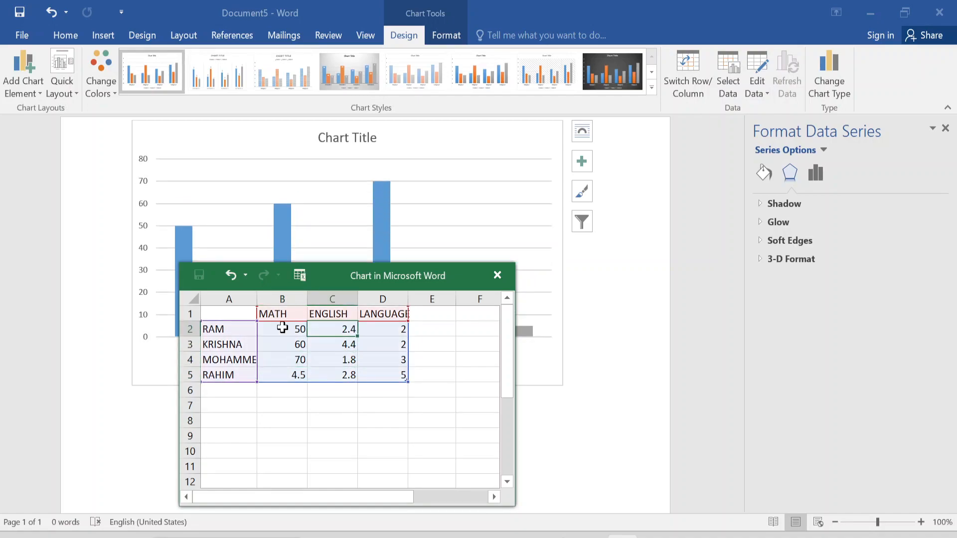
text(80)
key(Return)
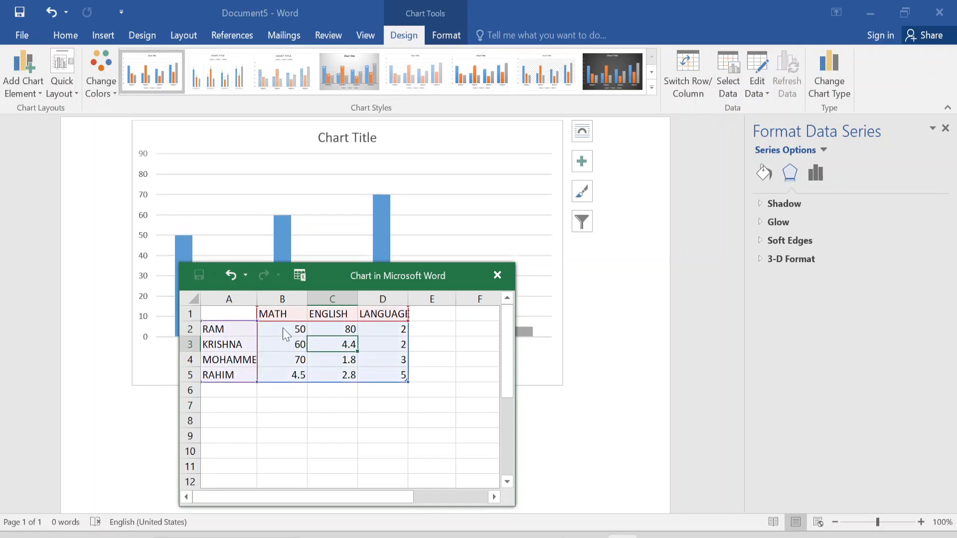
text(45)
key(Return)
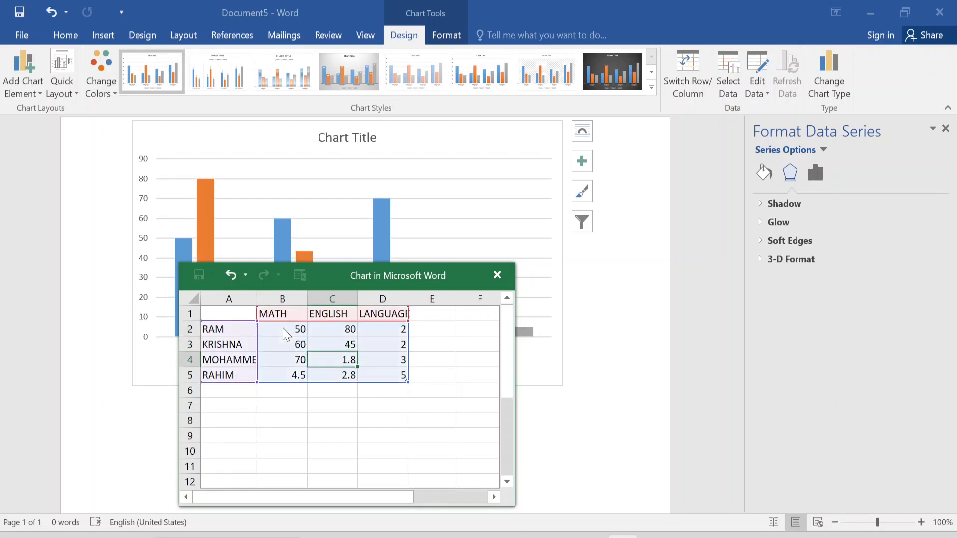
text(3)
key(BackSpace)
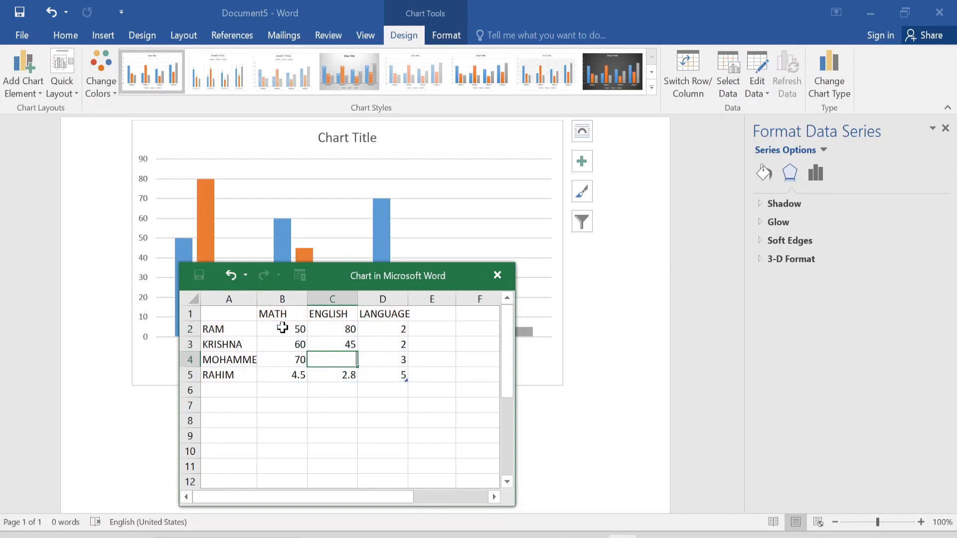
text(60)
key(Return)
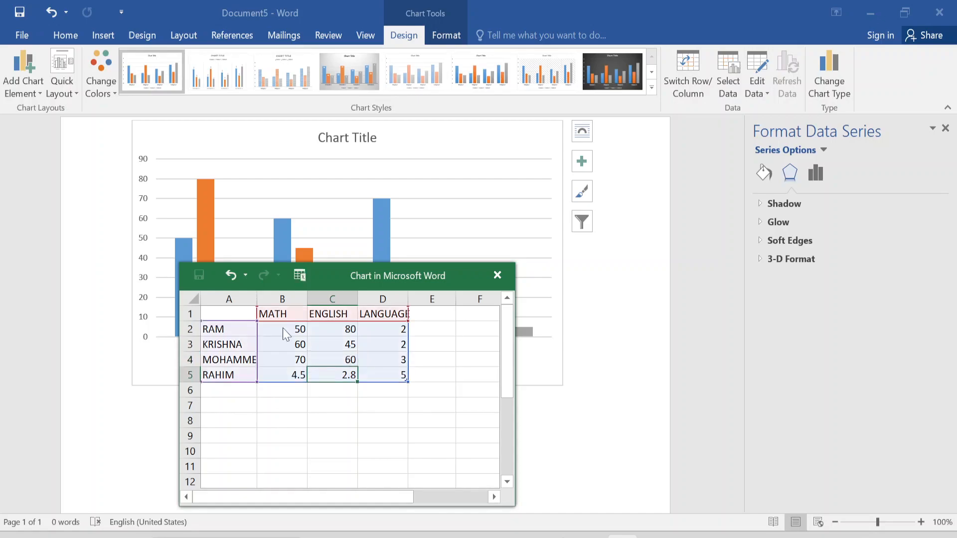
Step: Enter the LANGUAGE marks 99, 100 and 100 for the first three students in cells D2 to D4
key(Up)
key(Up)
key(Up)
key(Right)
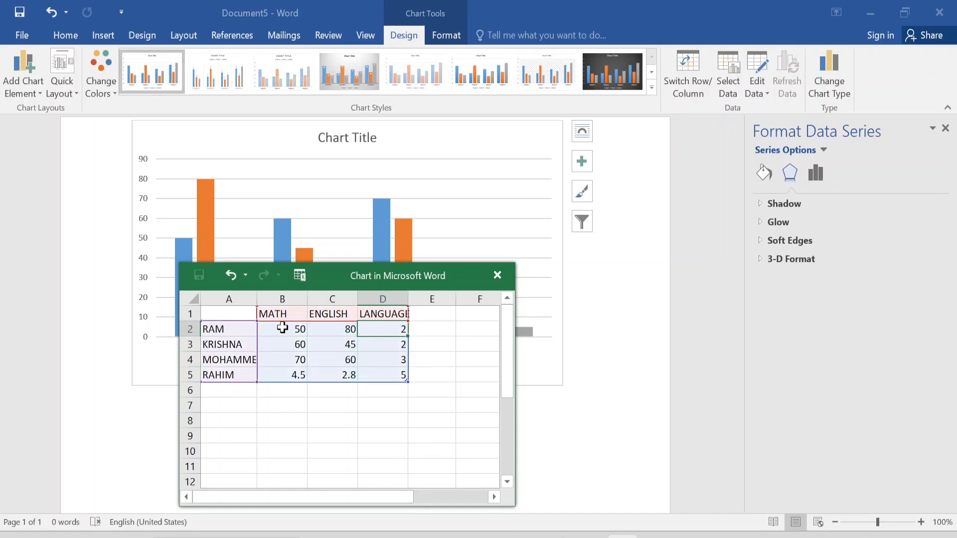
text(99)
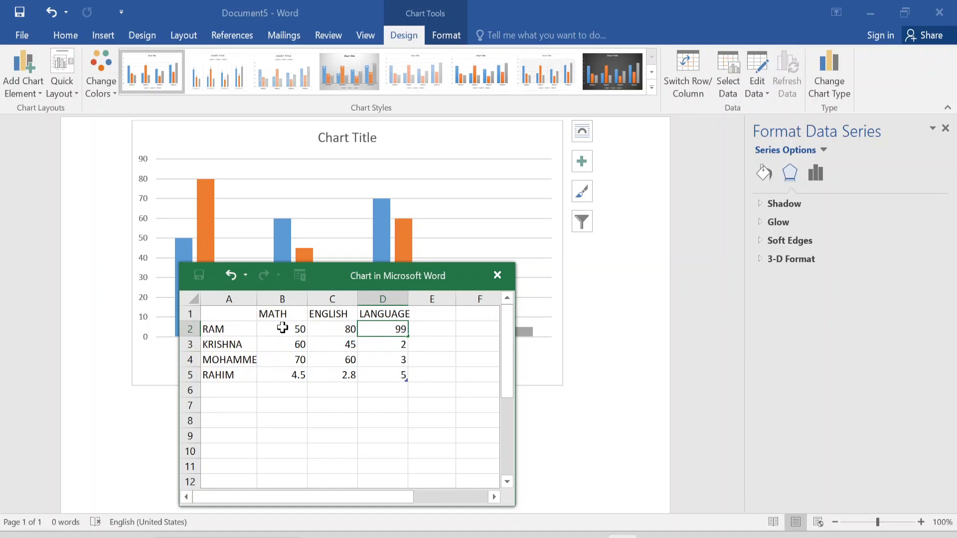
key(Return)
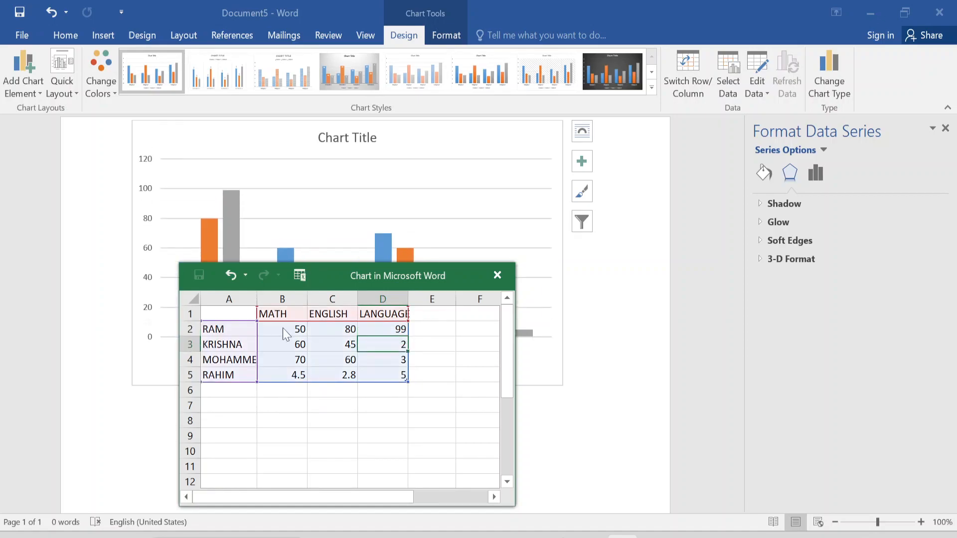
text(100)
key(Return)
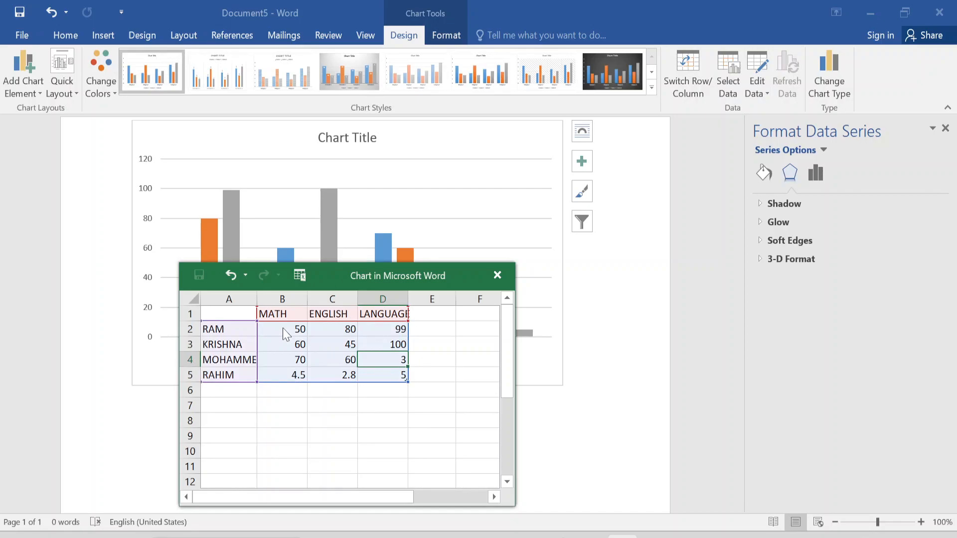
text(100)
key(Return)
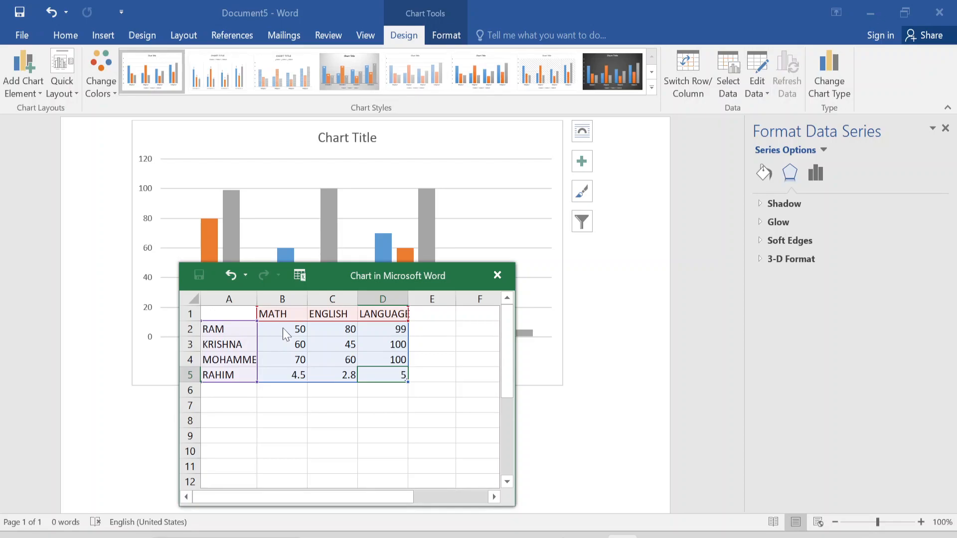
Step: Enter the LANGUAGE marks 90, 99, 99 and 98 for the four students in cells D2 to D5
key(Up)
key(Up)
key(Up)
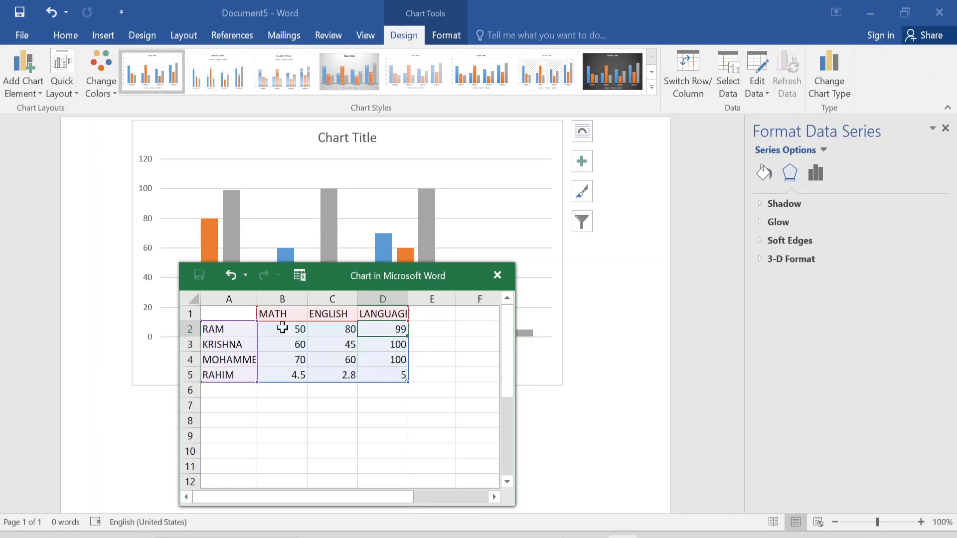
key(Down)
key(Up)
text(90)
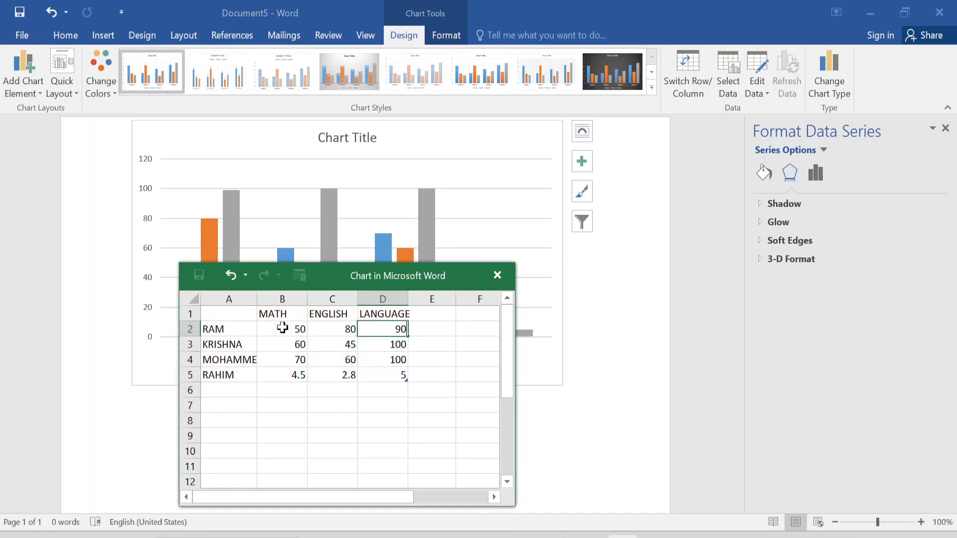
key(Return)
text(99)
key(Return)
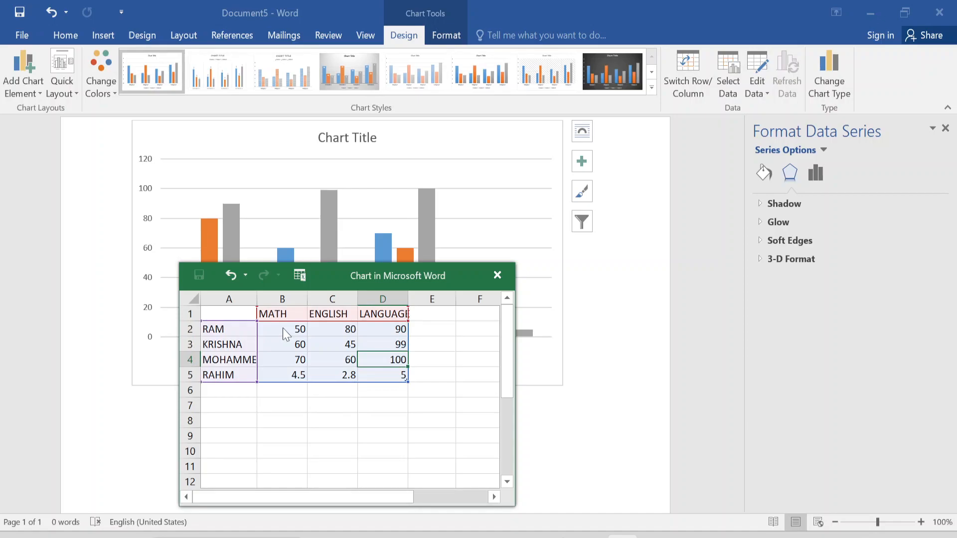
text(9)
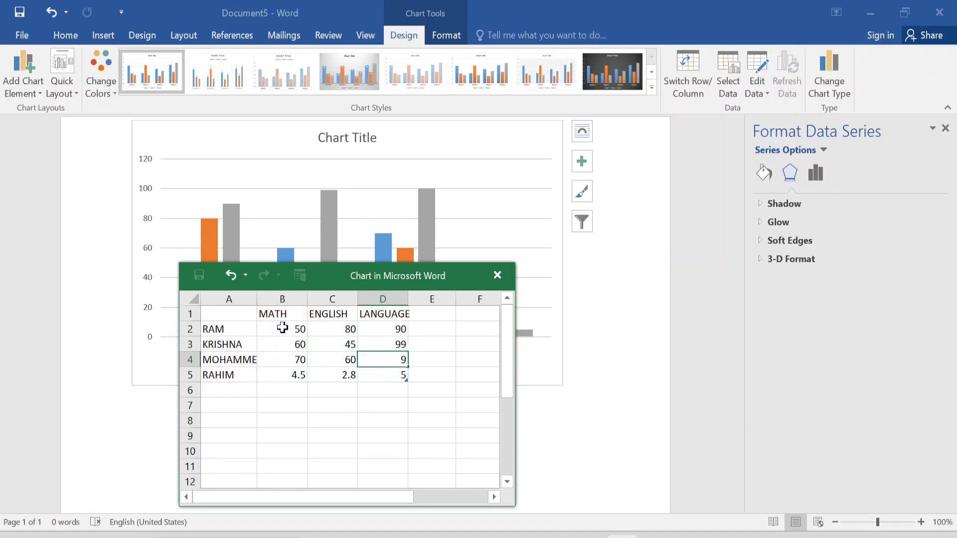
text(9)
key(Return)
text(98)
key(Return)
Step: Enter the MATH marks 100, 99, 100 and 60 for the four students in cells B2 to B5
click(282, 328)
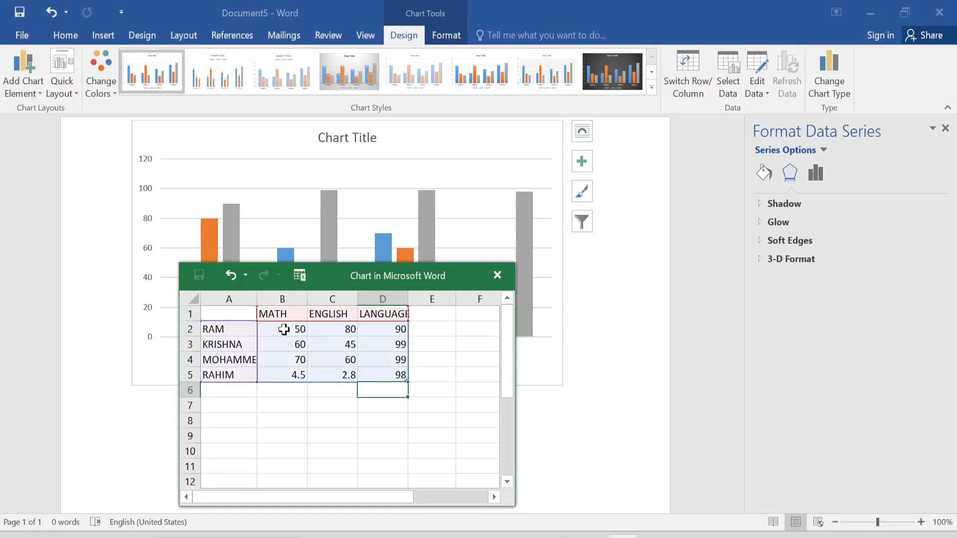
text(100)
key(Return)
text(99)
key(Return)
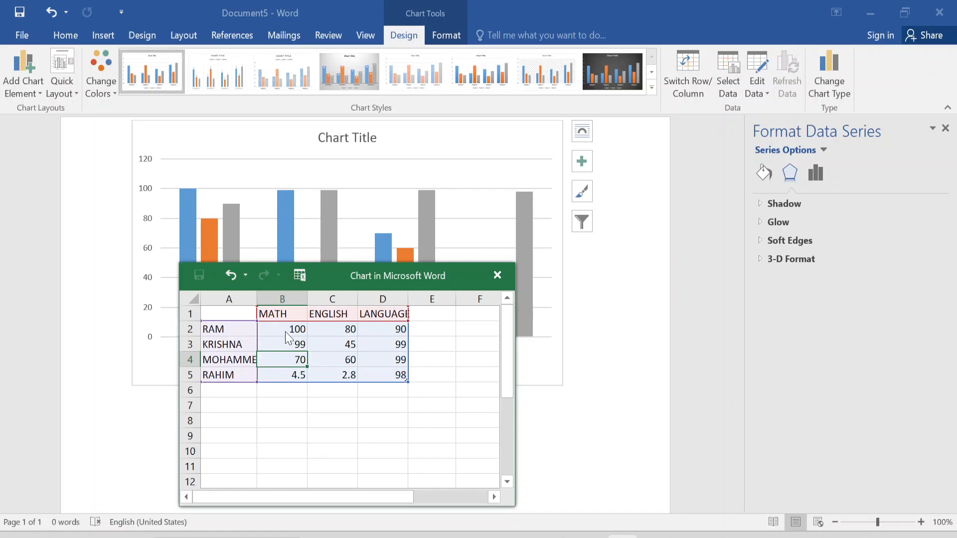
text(100)
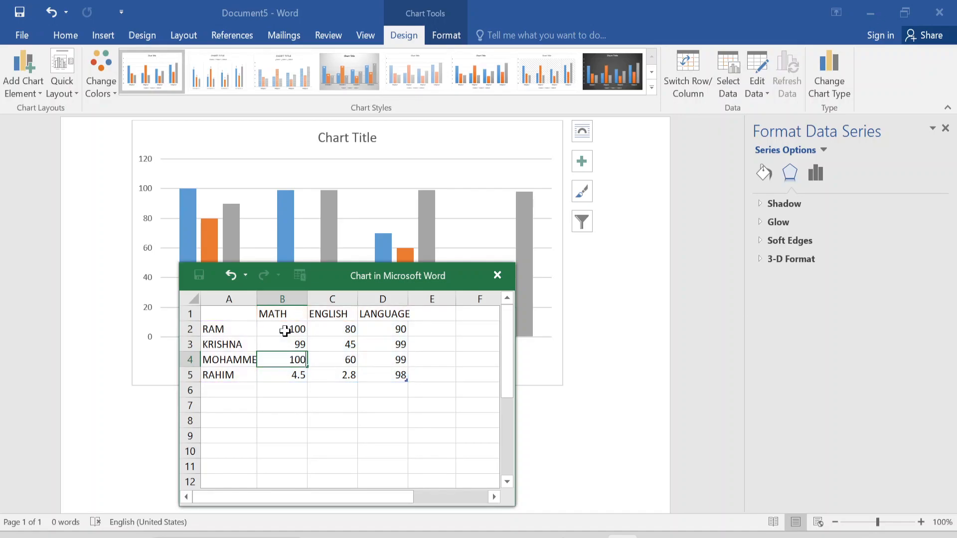
key(Return)
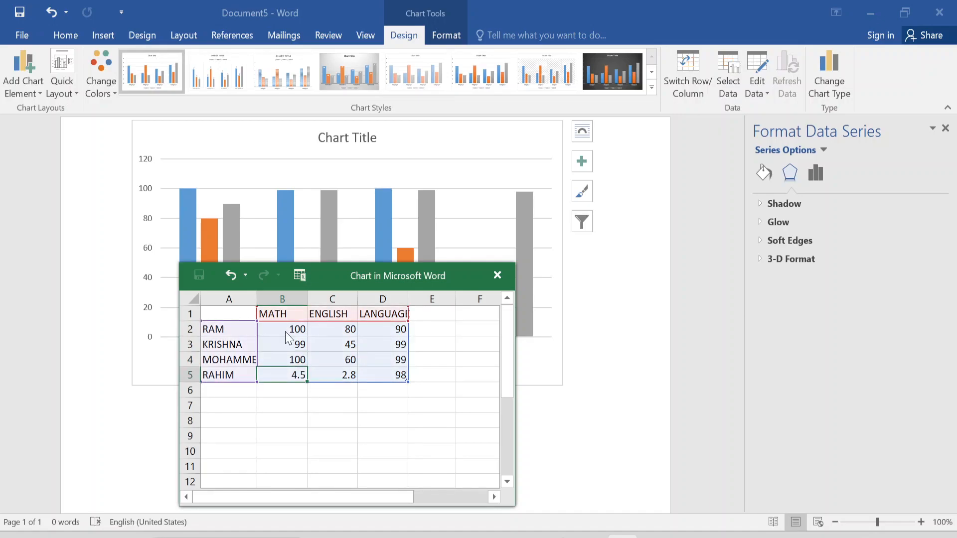
text(60)
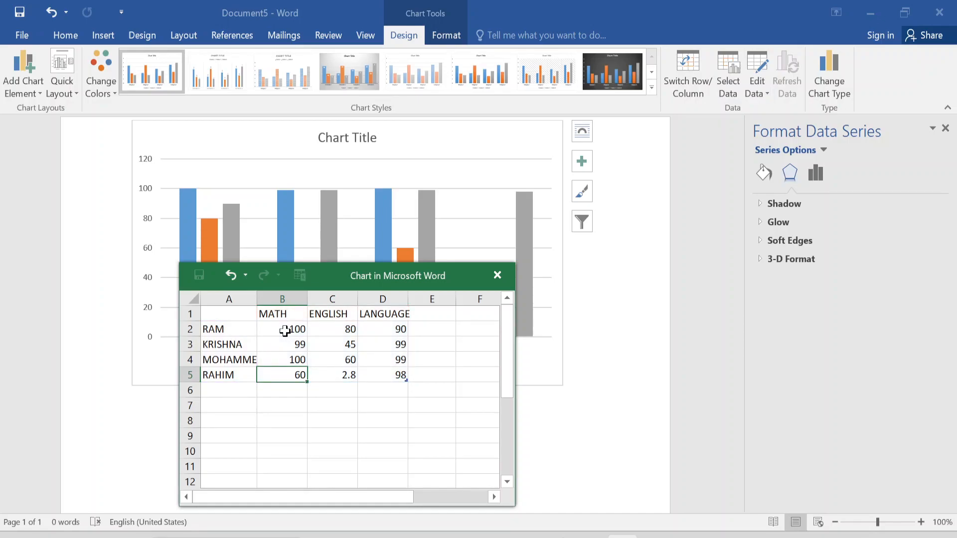
key(Tab)
Step: Move the data sheet window lower to uncover the chart bars, and set the LANGUAGE marks in D2 to D5 to 60, 70, 80 and 45
key(Tab)
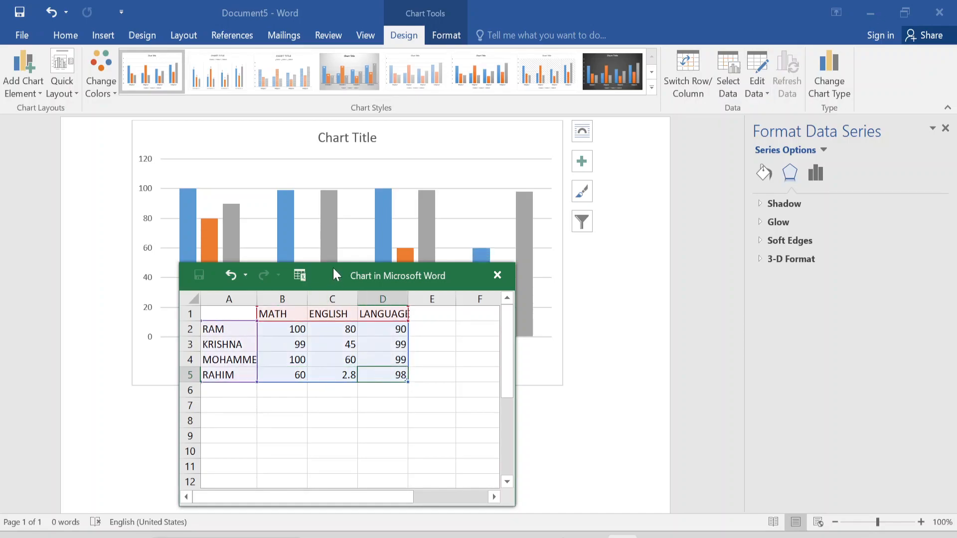
drag(332, 266, 411, 330)
key(Up)
key(Up)
key(Up)
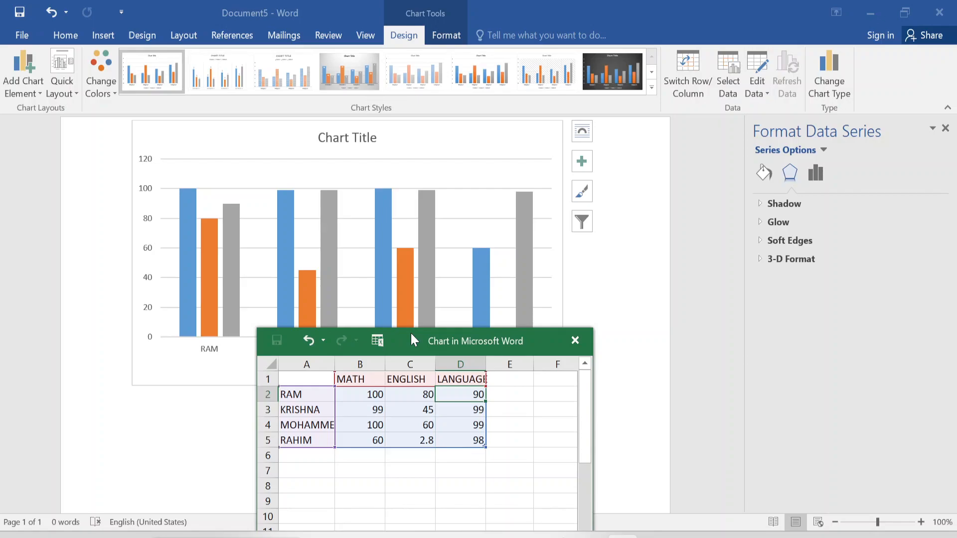
text(60)
key(Return)
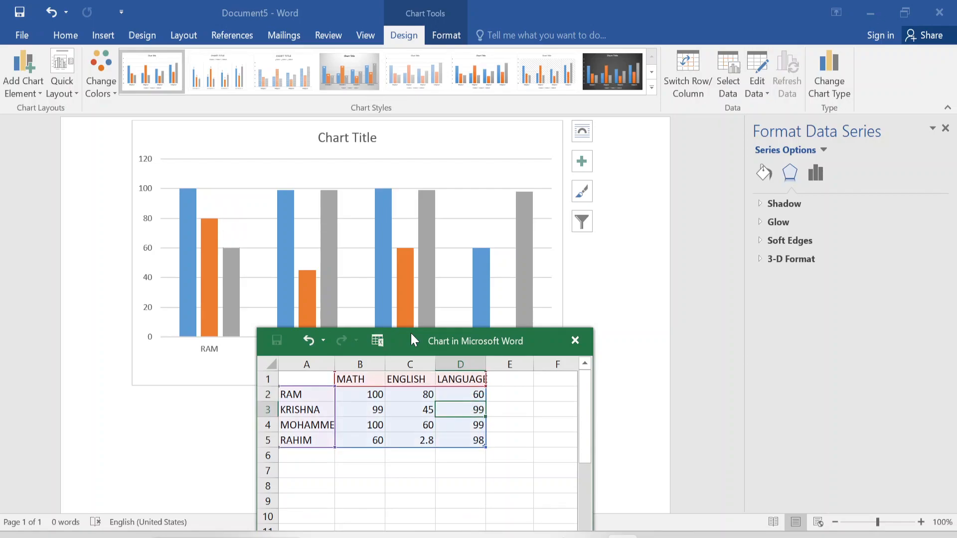
text(70)
key(Return)
text(80)
key(Return)
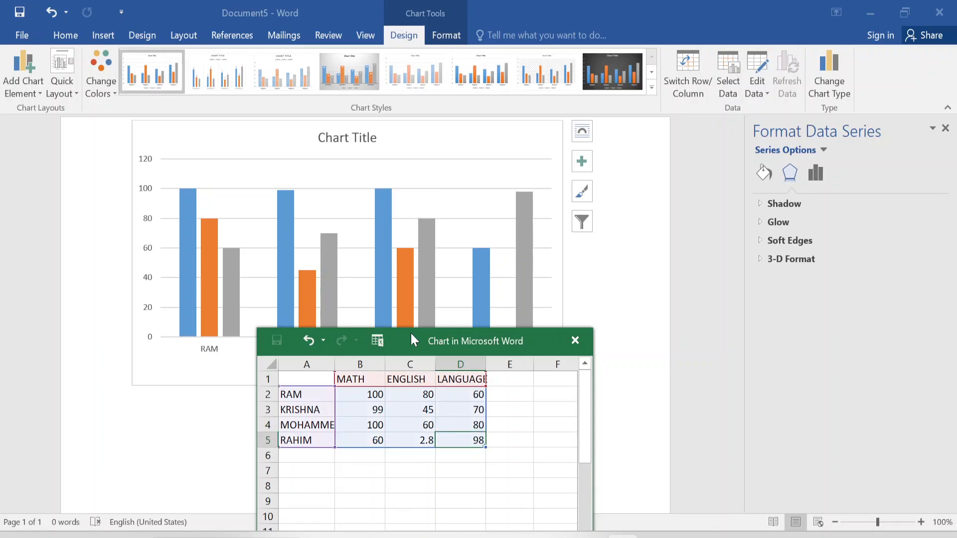
text(45)
key(Return)
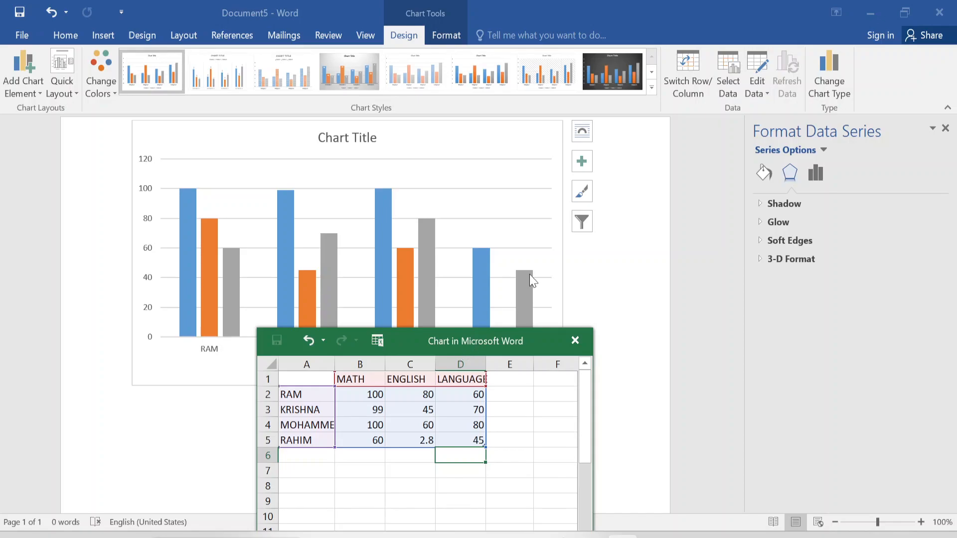
Step: Deselect the chart and examine the data point details of the third student's MATH bar
mouse_move(531, 279)
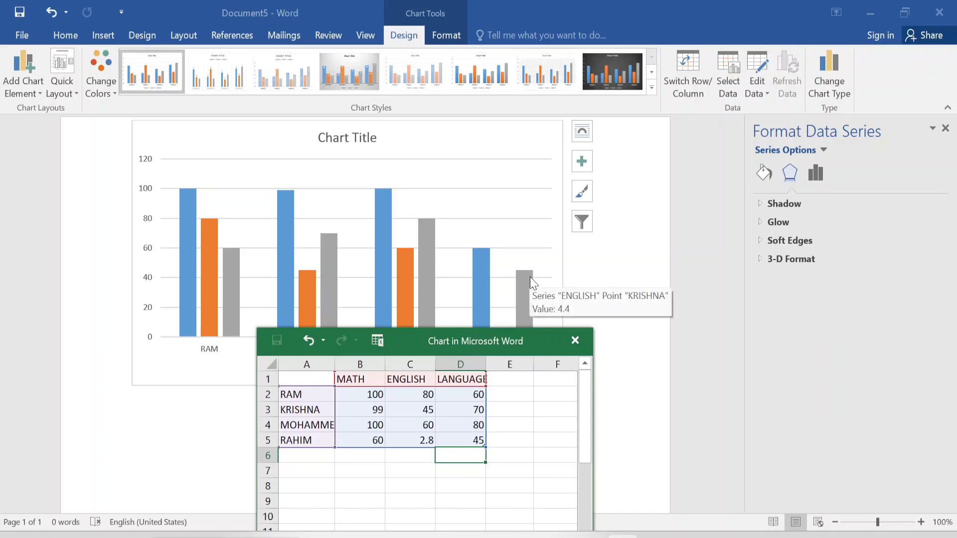
click(602, 252)
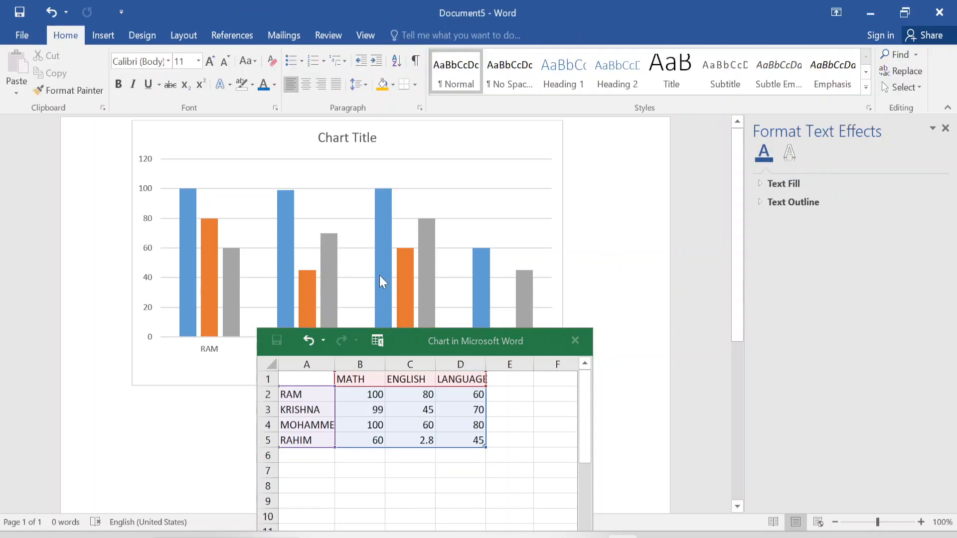
mouse_move(380, 281)
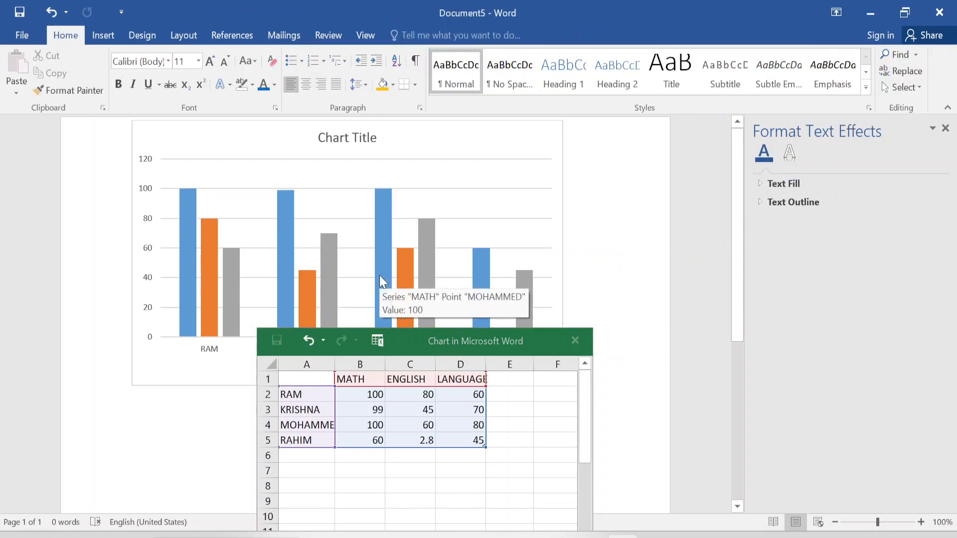